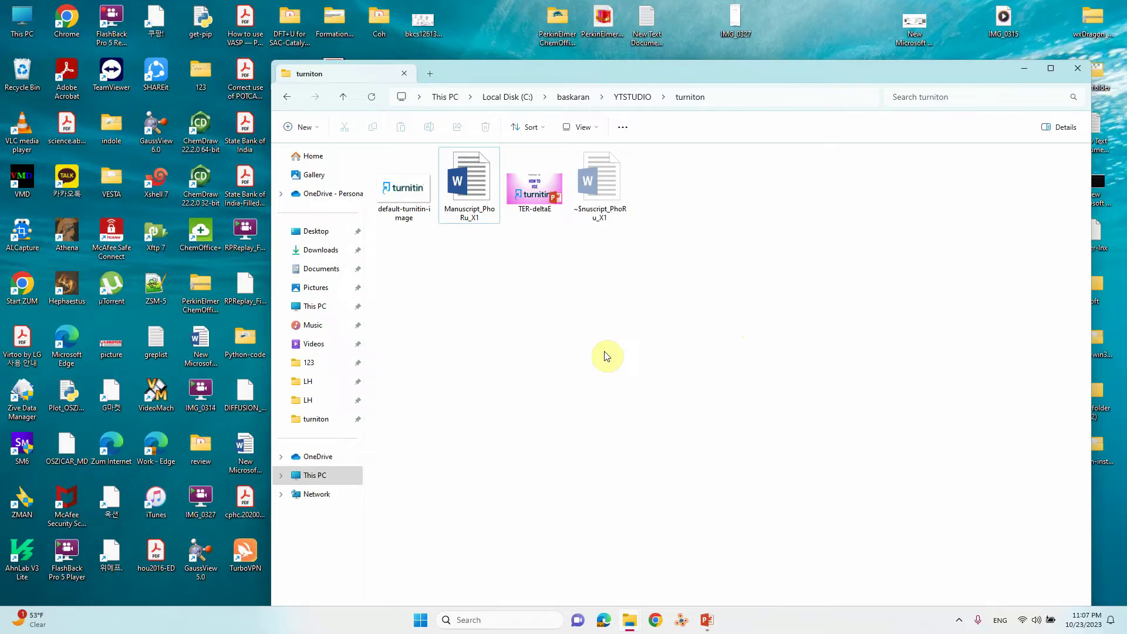
- Open Manuscript_PhoRu_X1 in Word and scroll through it to the end of the conclusions
double_click(469, 186)
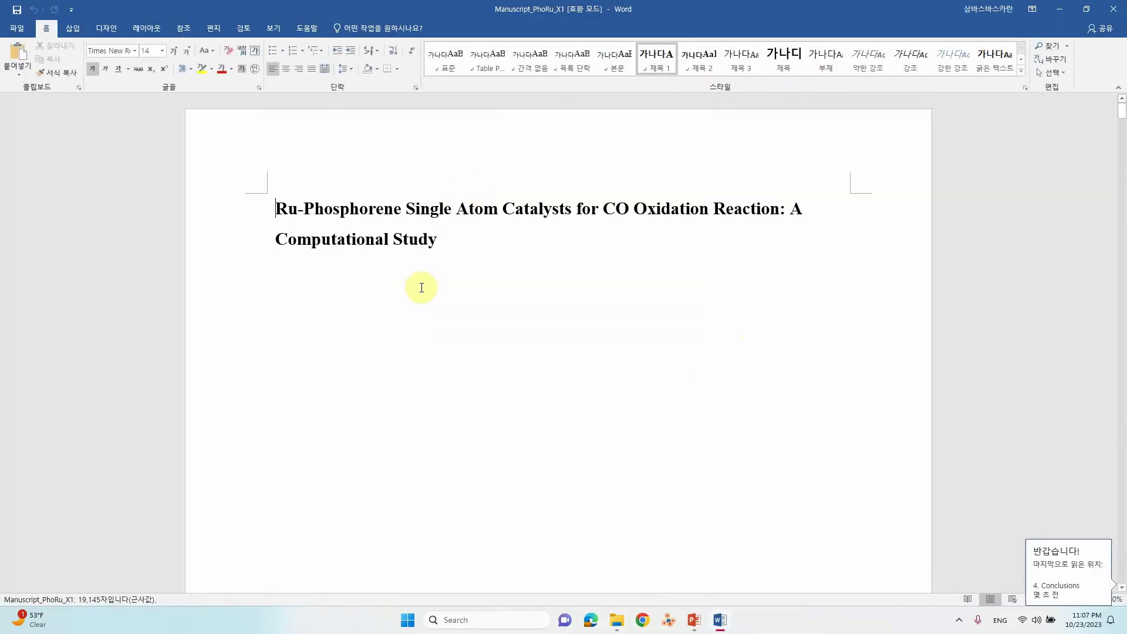
click(421, 287)
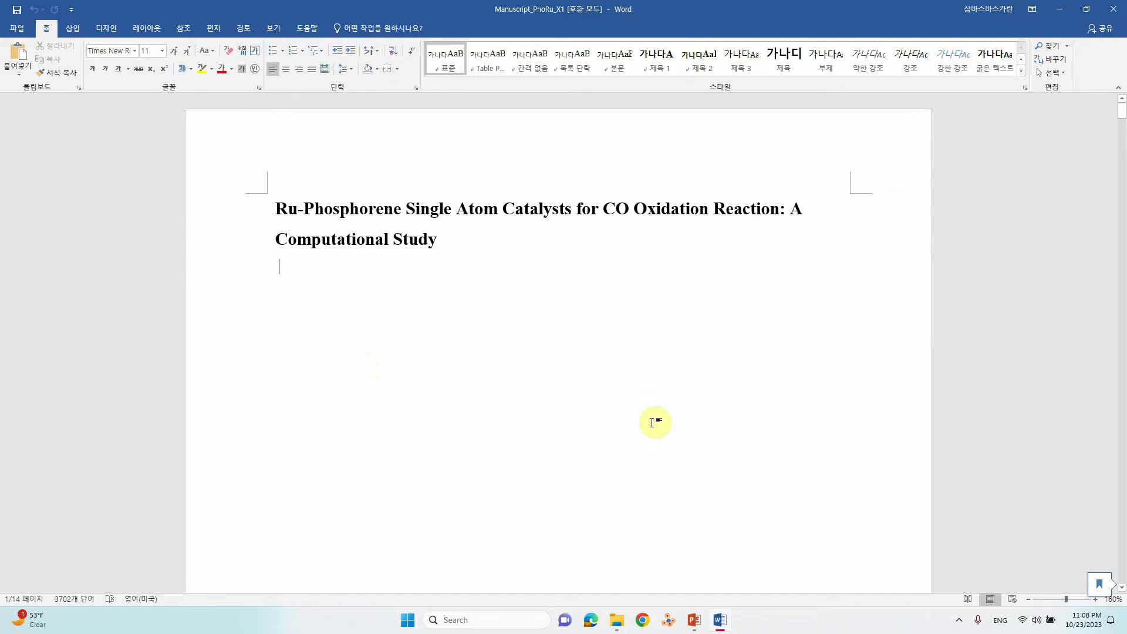
scroll(927, 270, down, 2)
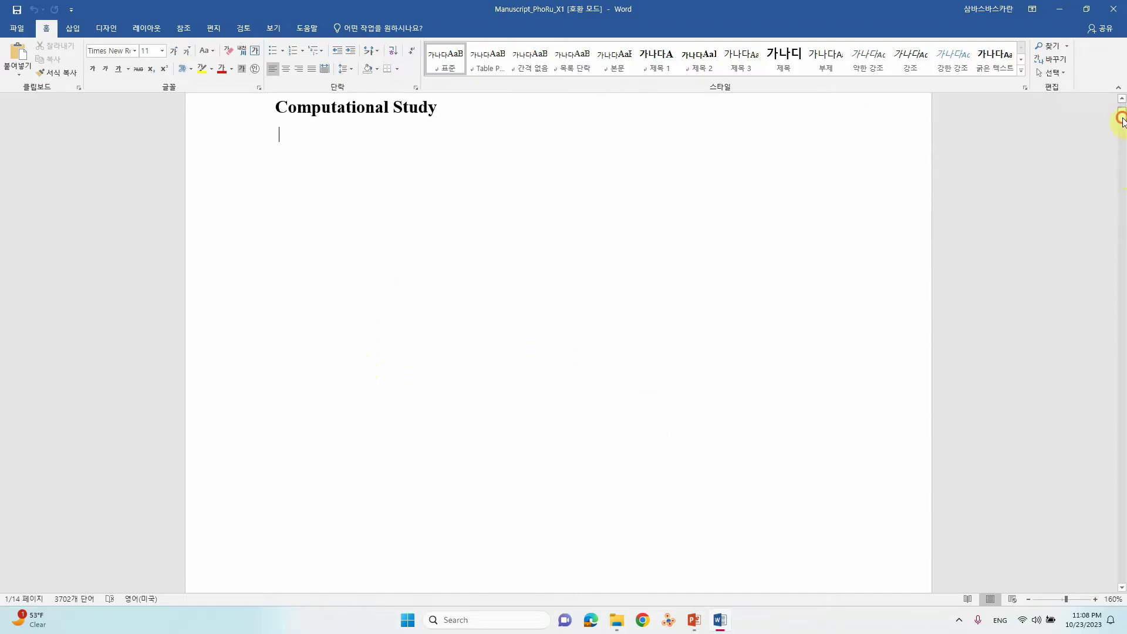
drag(1122, 111, 1122, 572)
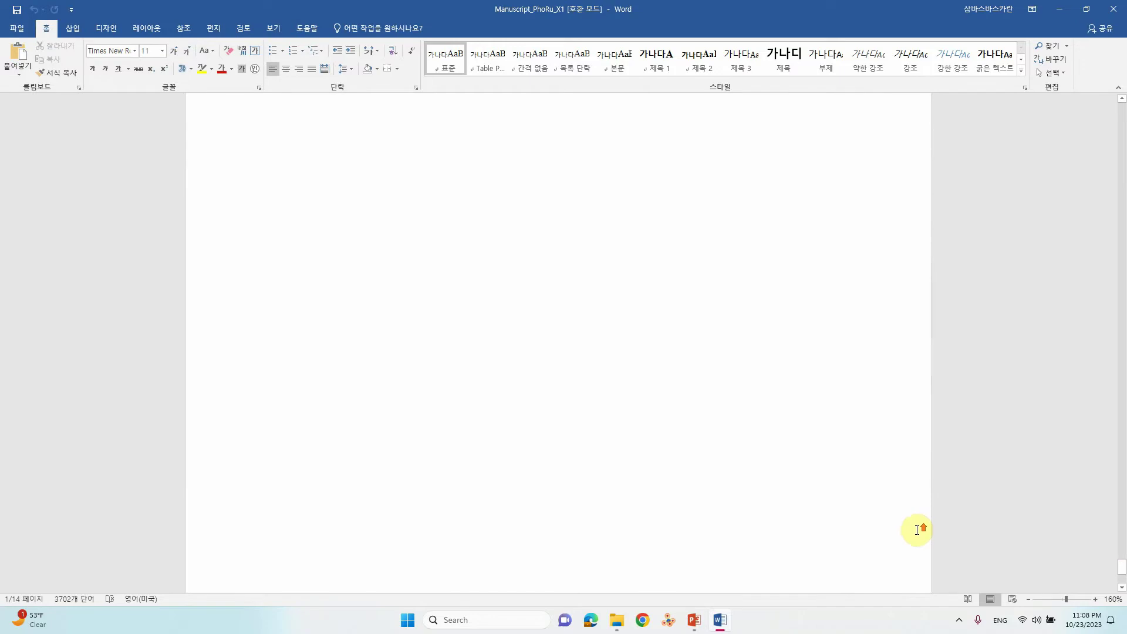
scroll(914, 532, up, 3)
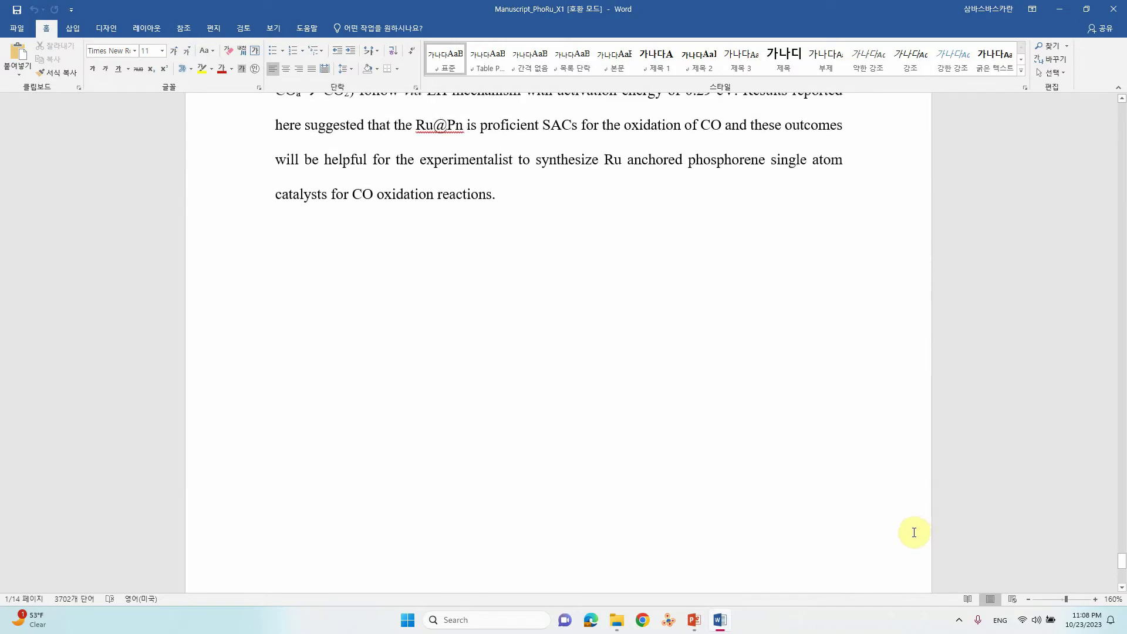
click(291, 237)
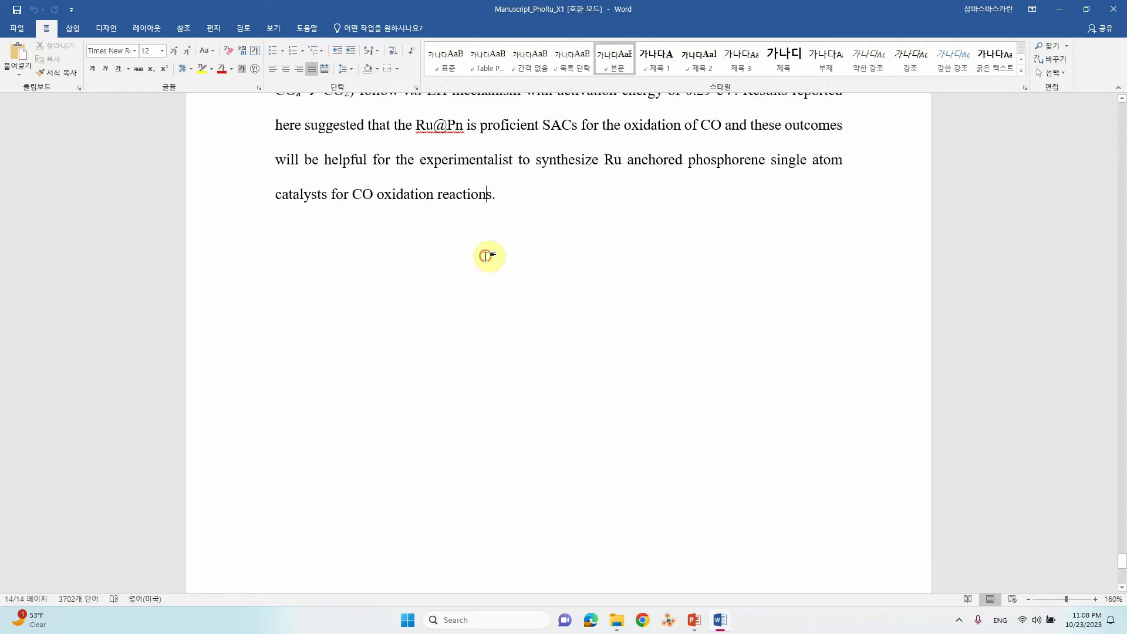
scroll(486, 254, up, 7)
- Save a copy of Manuscript_PhoRu_X1 as PDF in the turniton folder
click(31, 36)
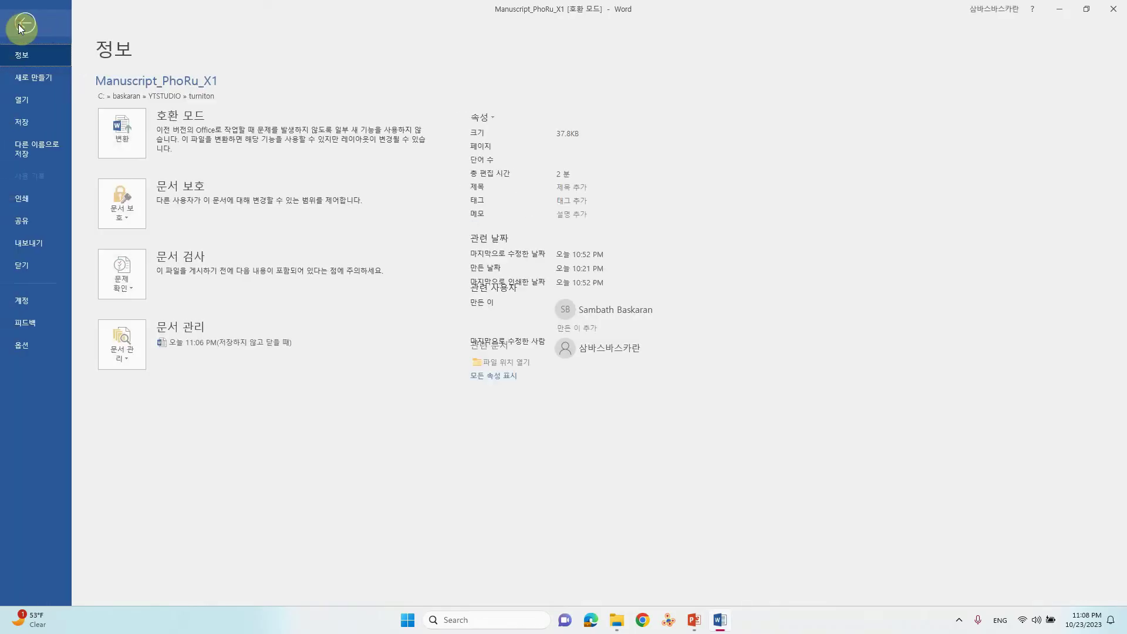
click(39, 148)
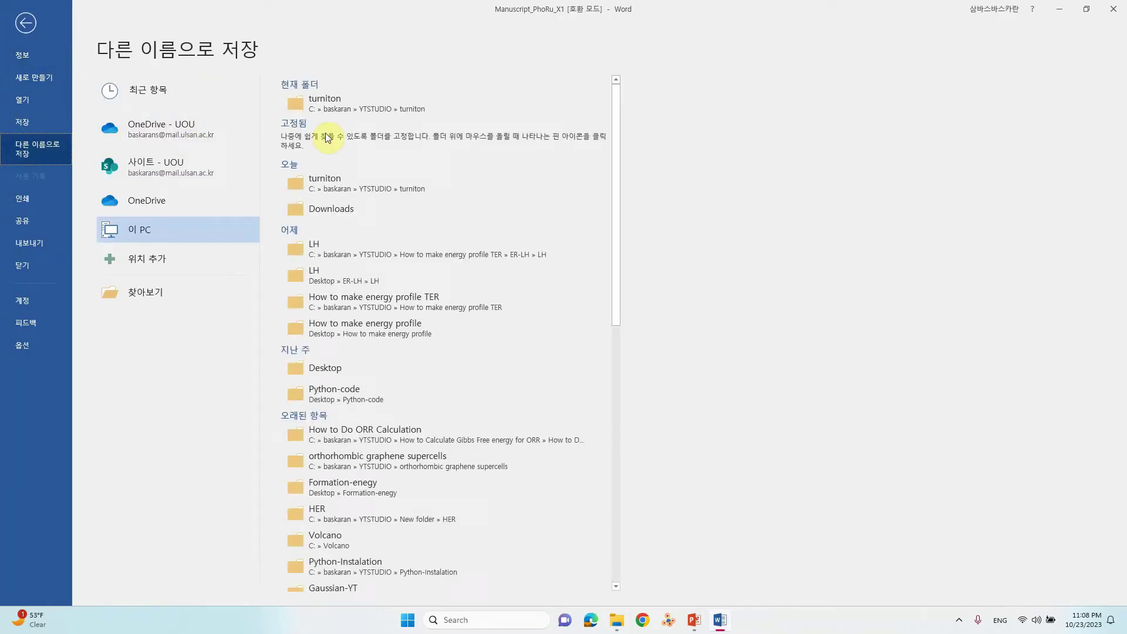
click(344, 104)
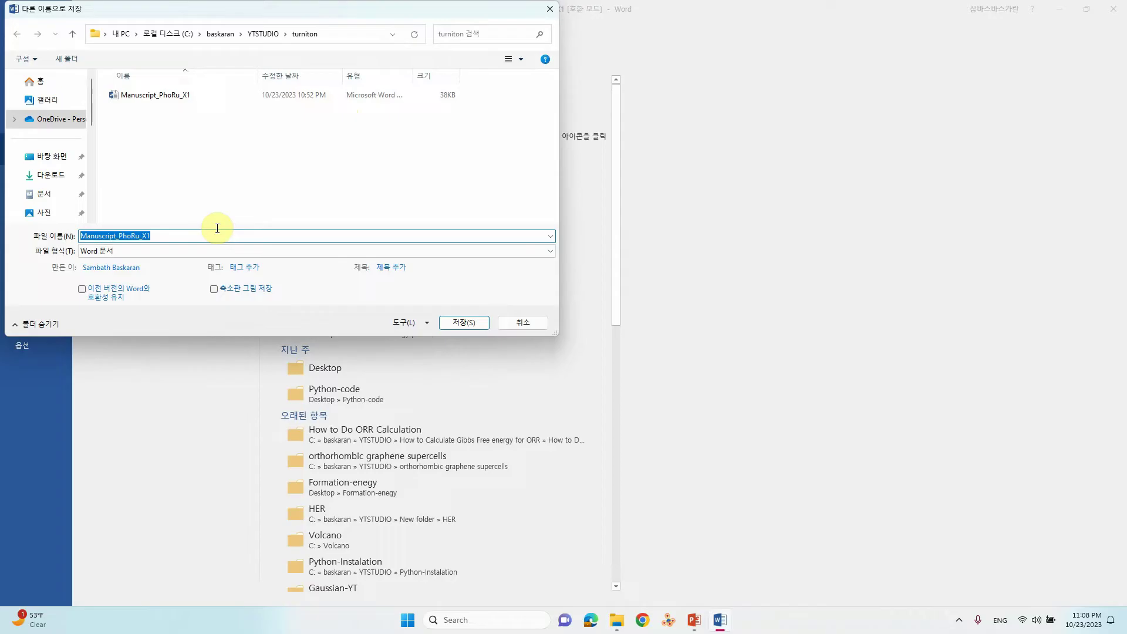
click(138, 251)
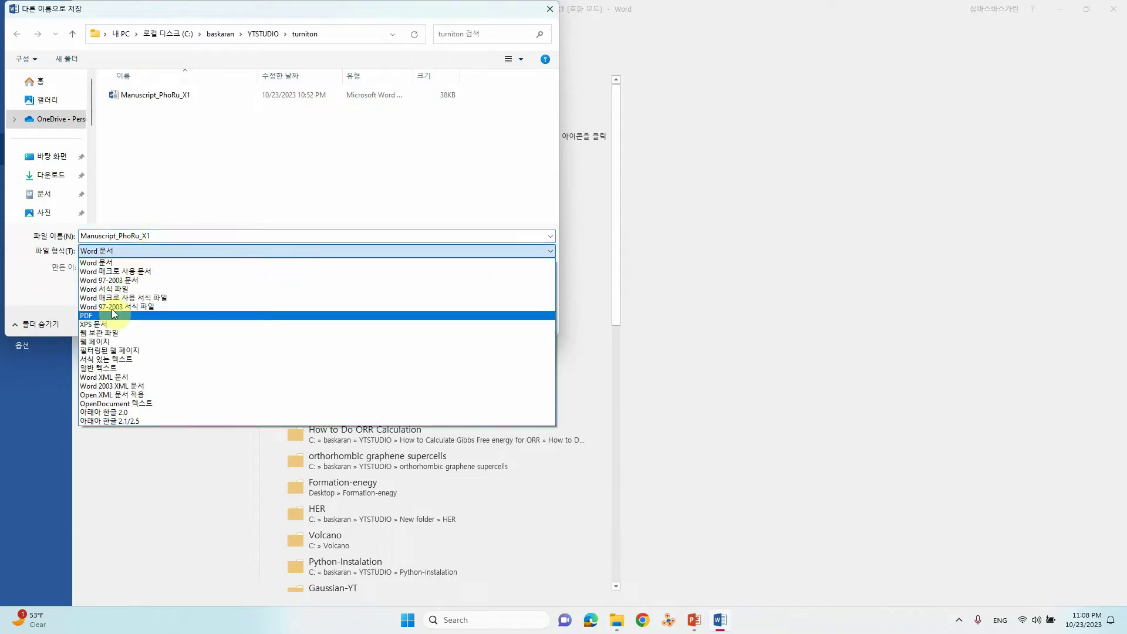
click(111, 315)
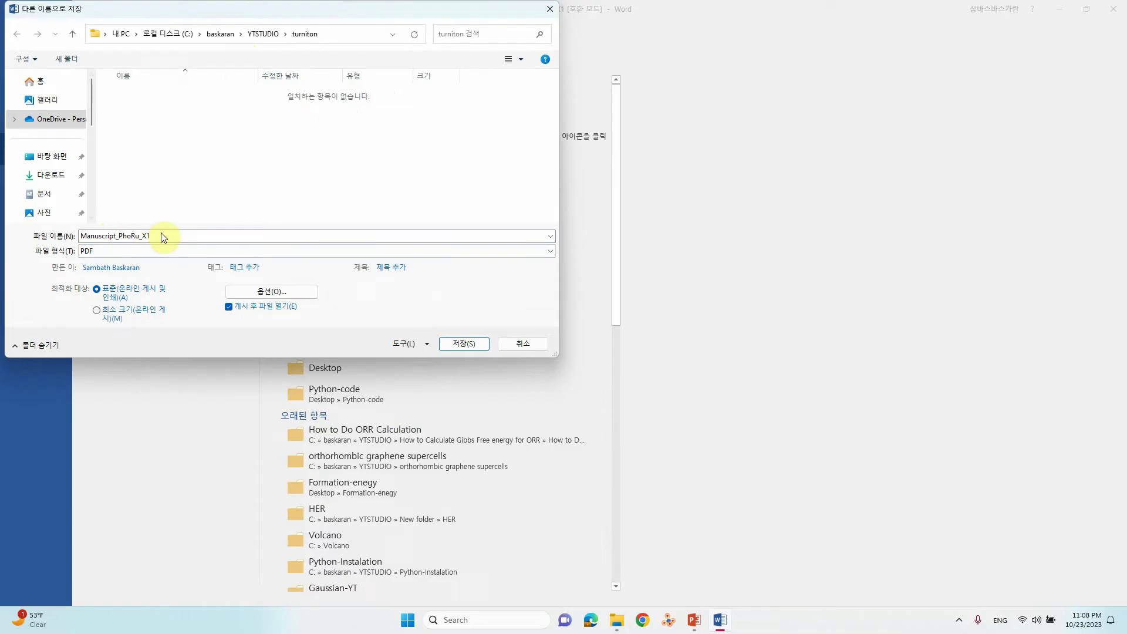
click(464, 344)
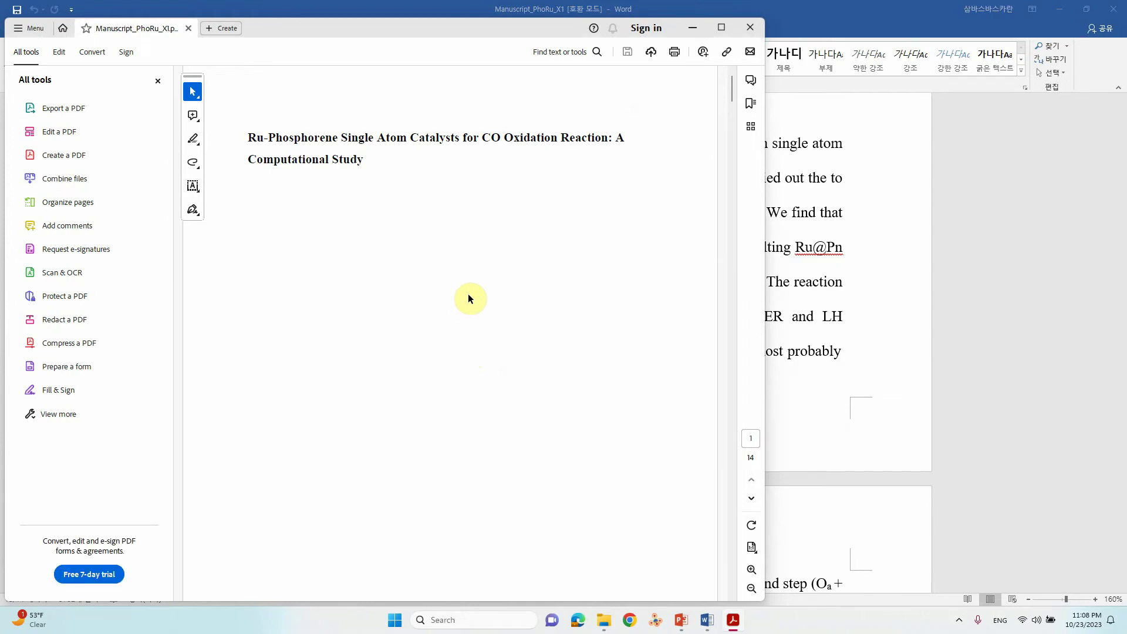
- Close the exported PDF in Acrobat and then close the Word document
click(742, 26)
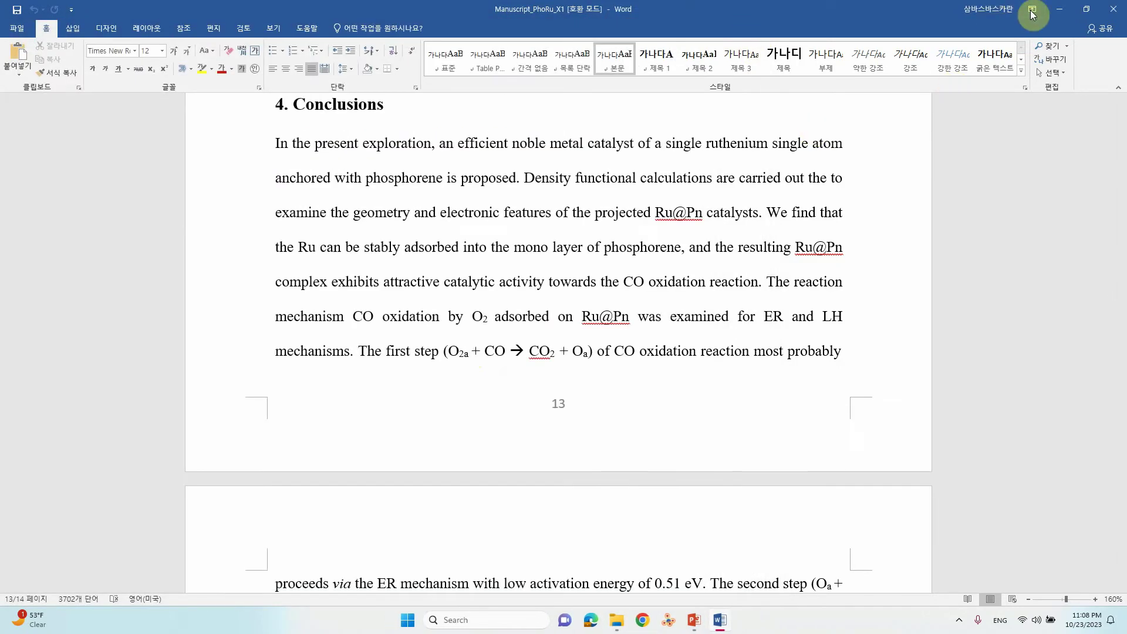
click(1113, 8)
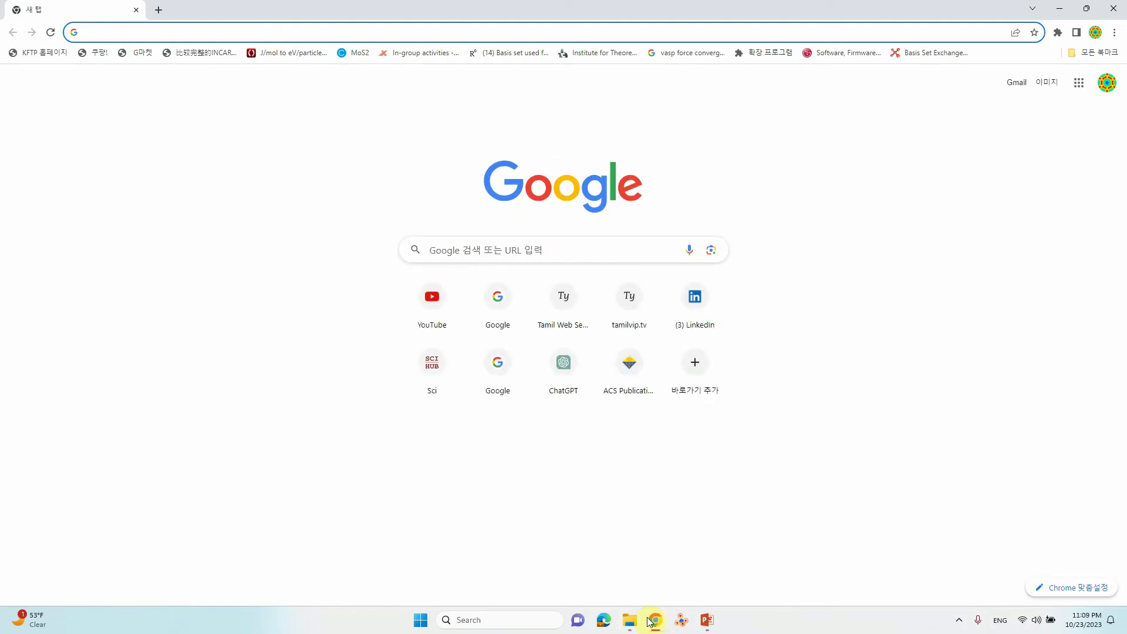
- Enter 'tu' in Chrome's address bar so Turnitin suggestions are listed
text(tun)
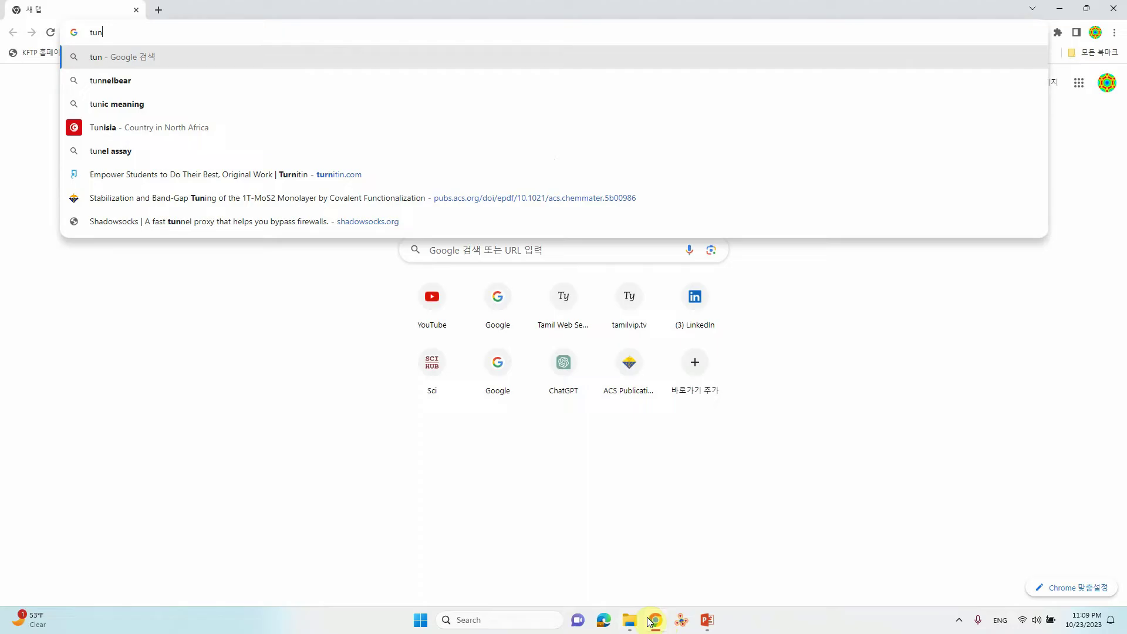
key(BackSpace)
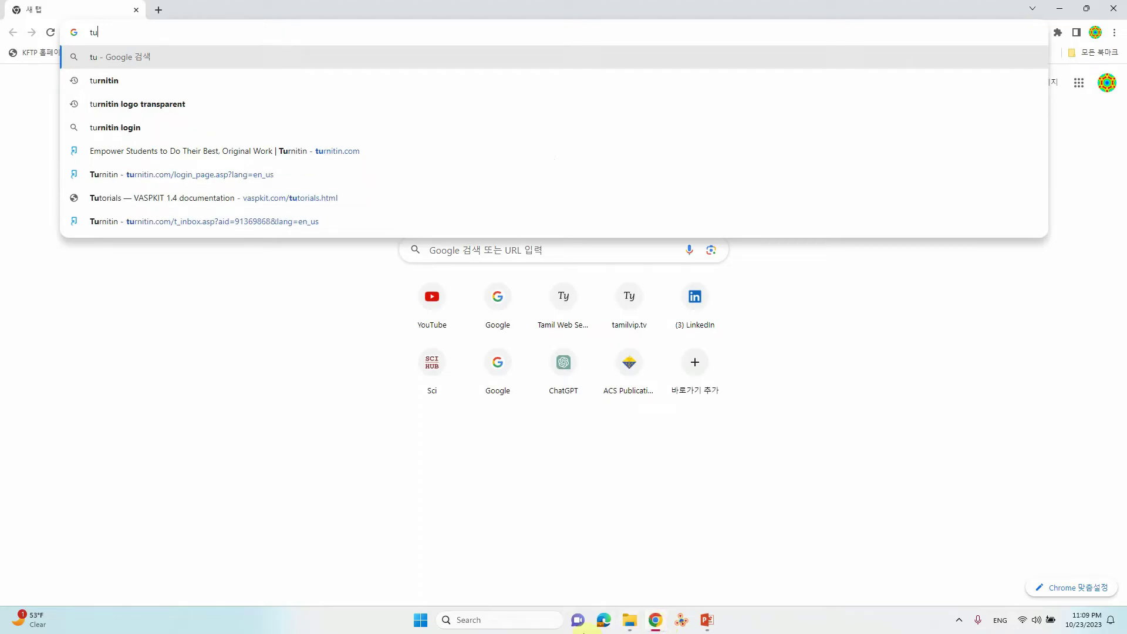
- Go to the turnitin.com homepage by trimming the login path from the address
click(151, 176)
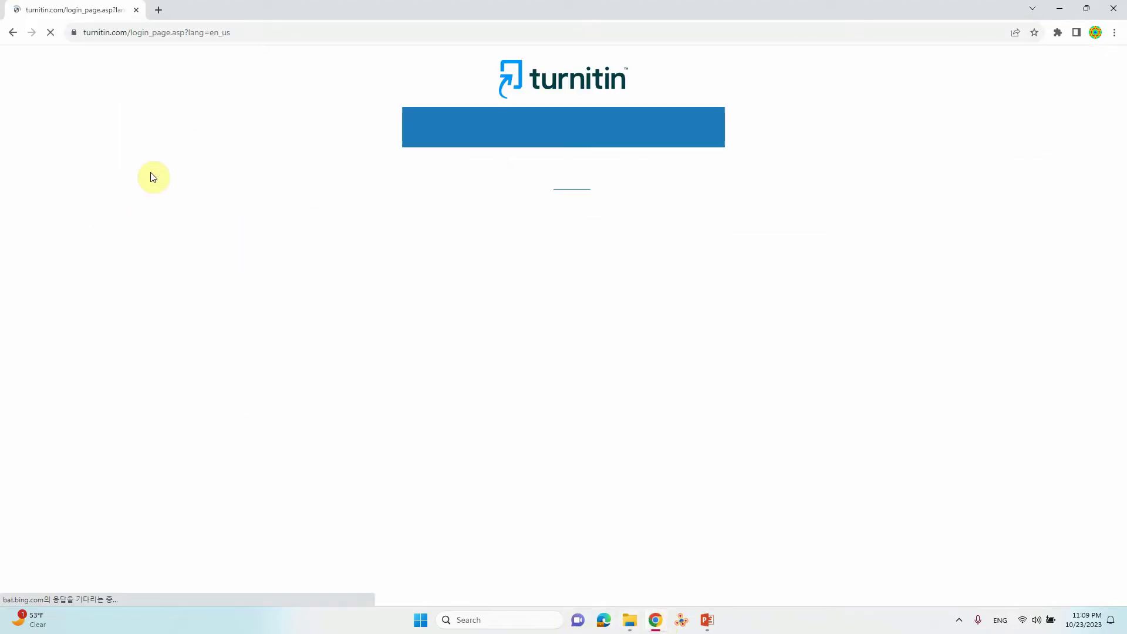
drag(136, 31, 299, 55)
text(l)
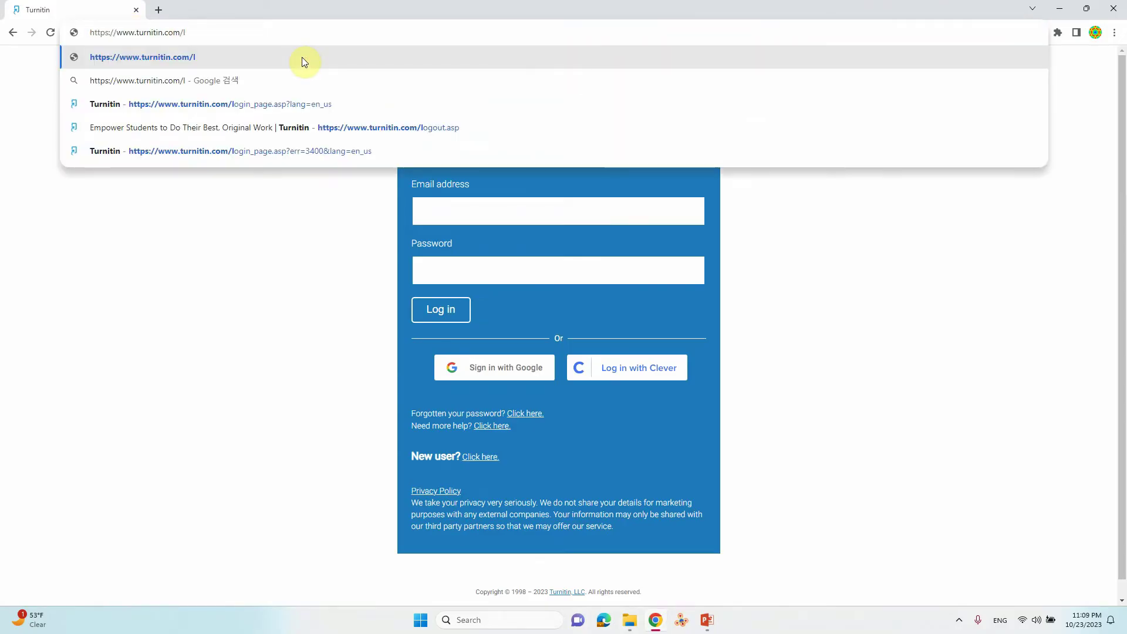
key(BackSpace)
click(302, 59)
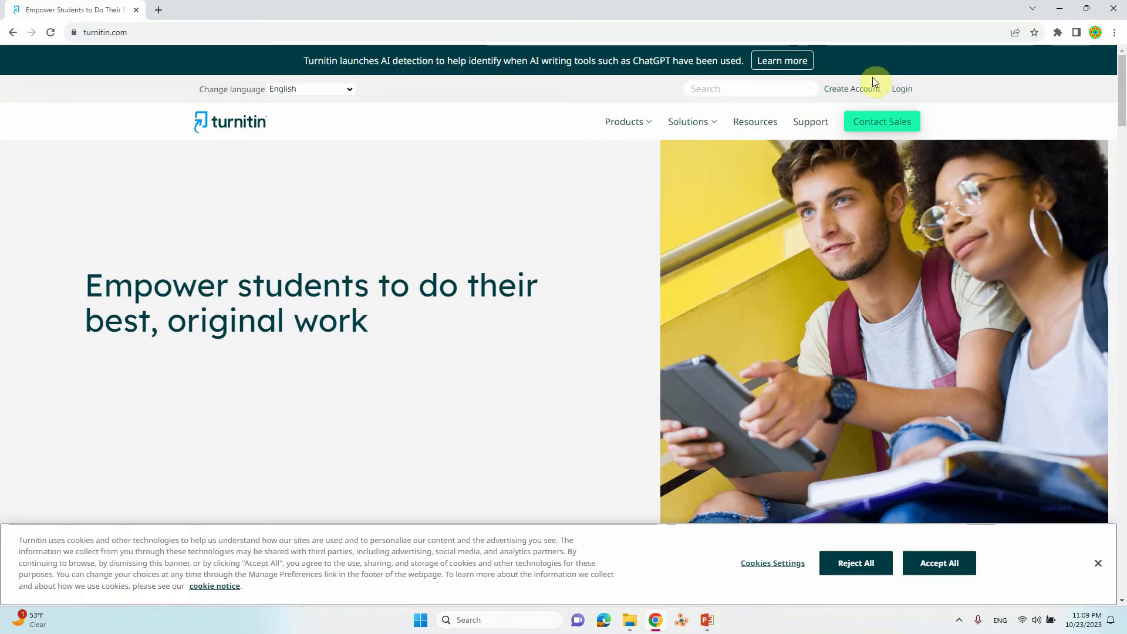
- Log in to the Turnitin instructor account with its email and password
click(902, 91)
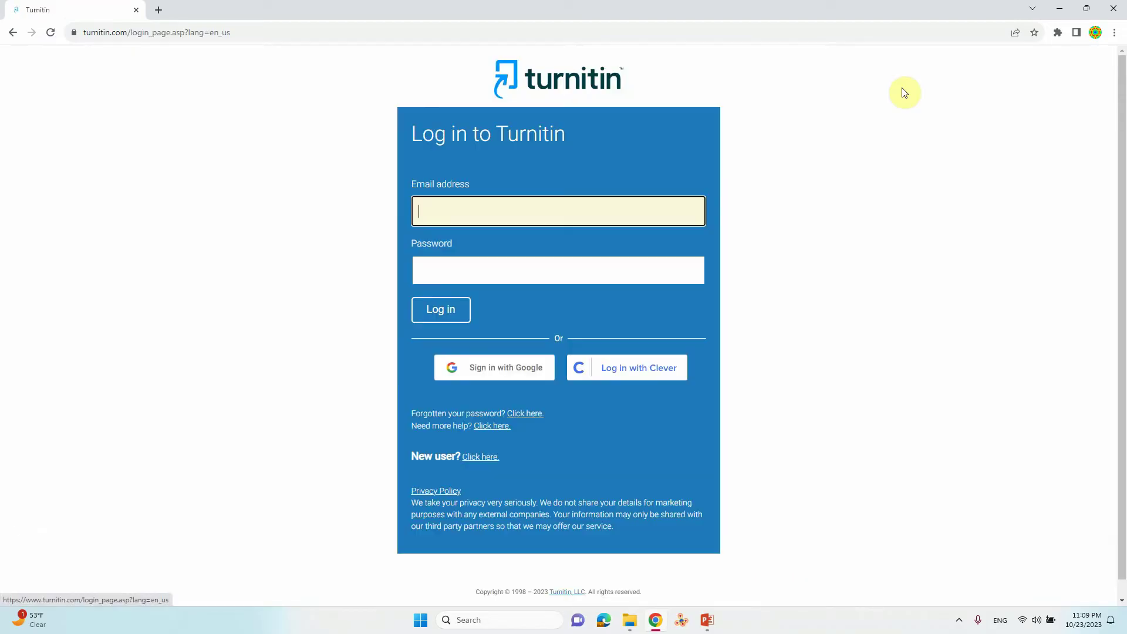
click(836, 238)
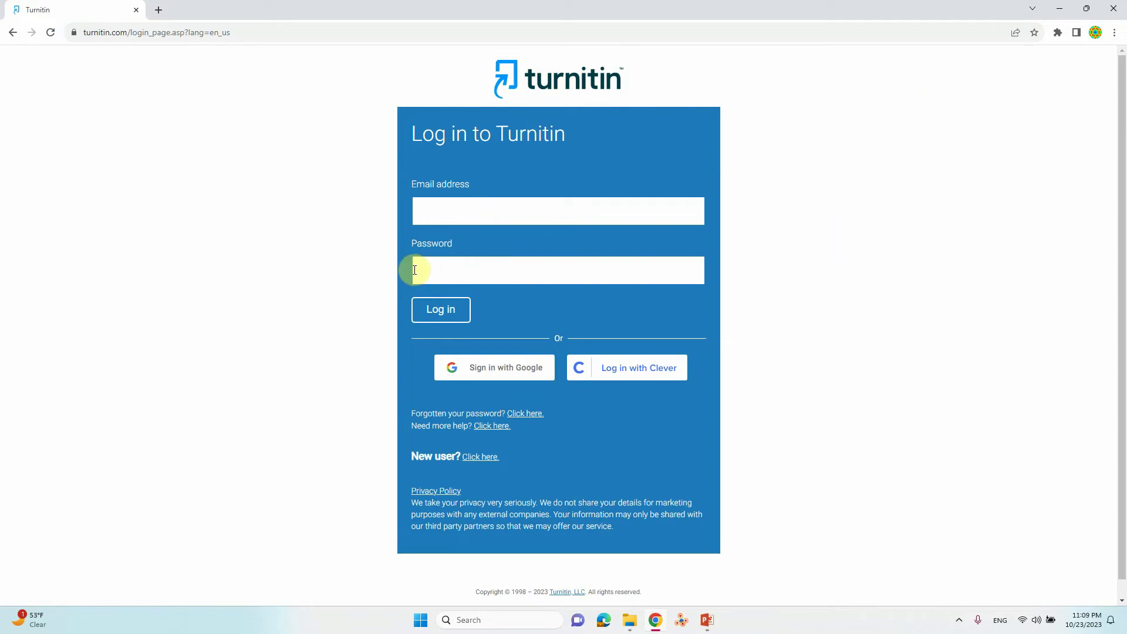
click(440, 315)
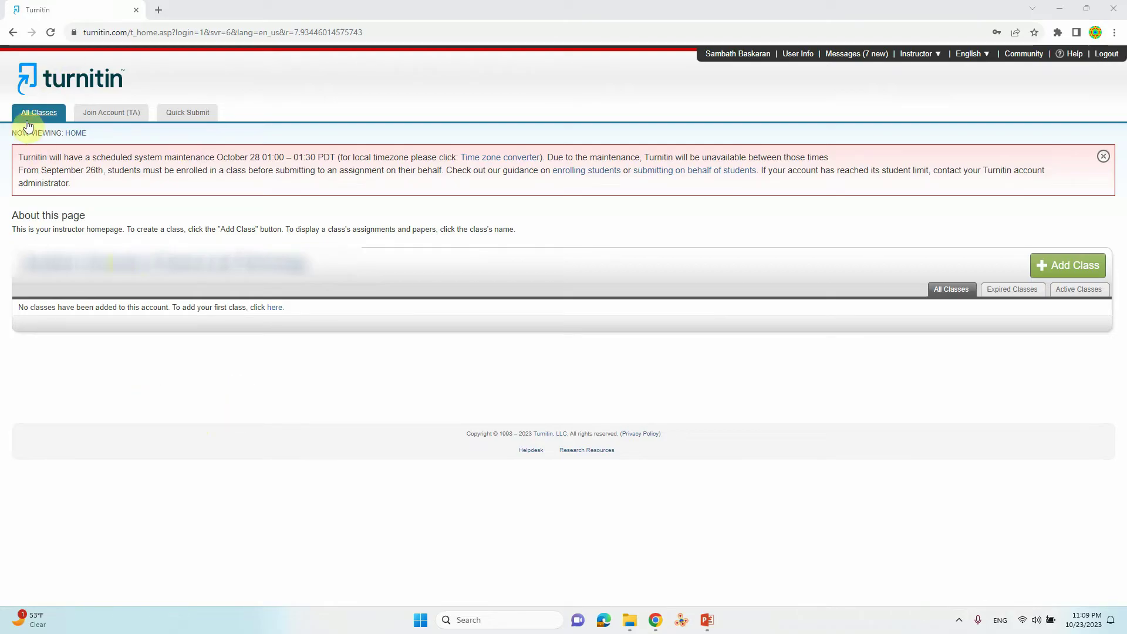
- Start a Quick Submit submission searching internet, student papers and periodicals, with no repository
click(196, 115)
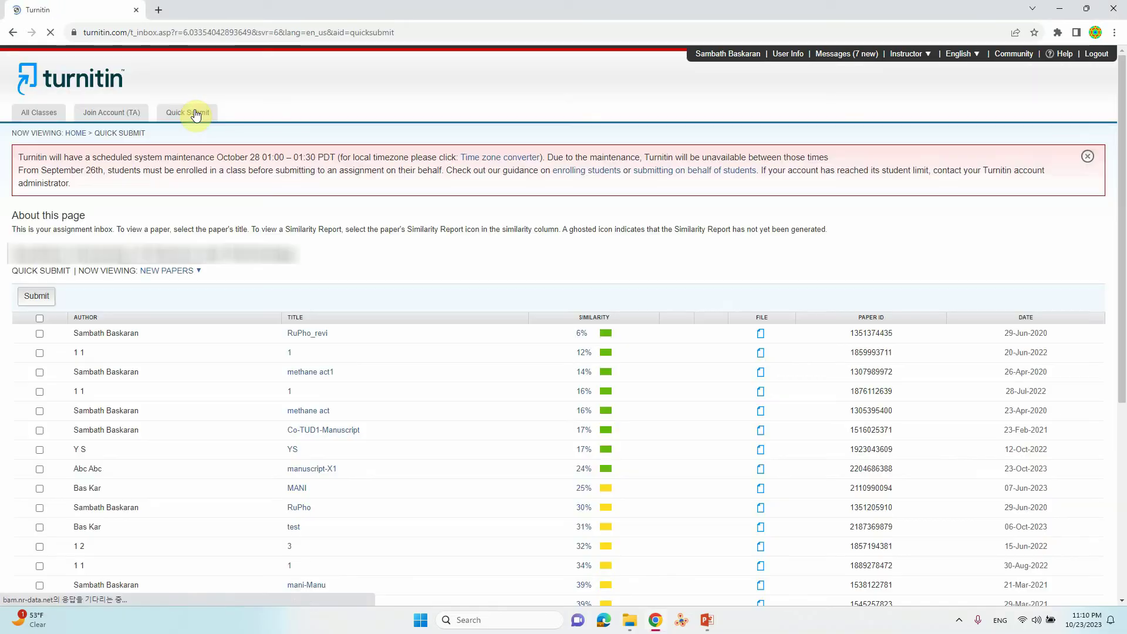
click(37, 296)
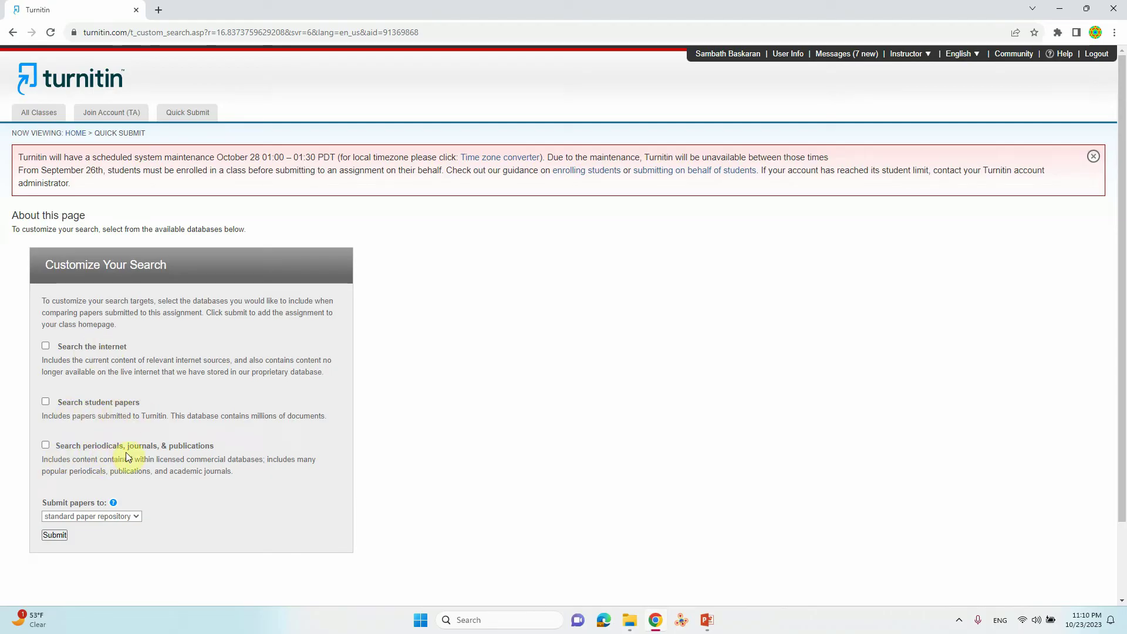
click(45, 346)
click(45, 402)
click(45, 444)
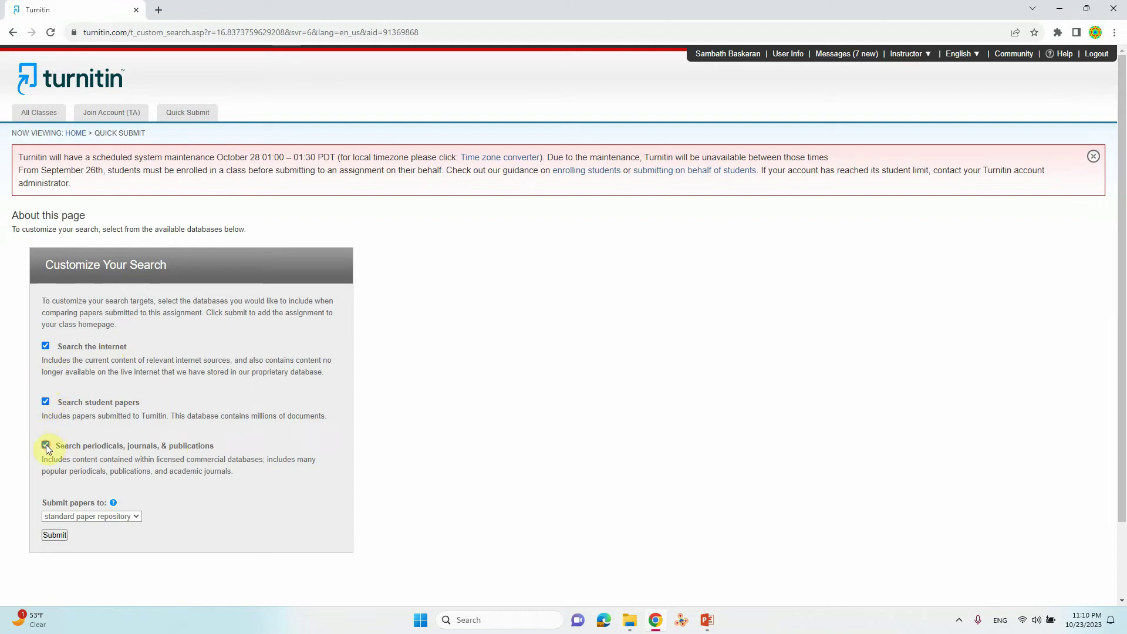
click(90, 518)
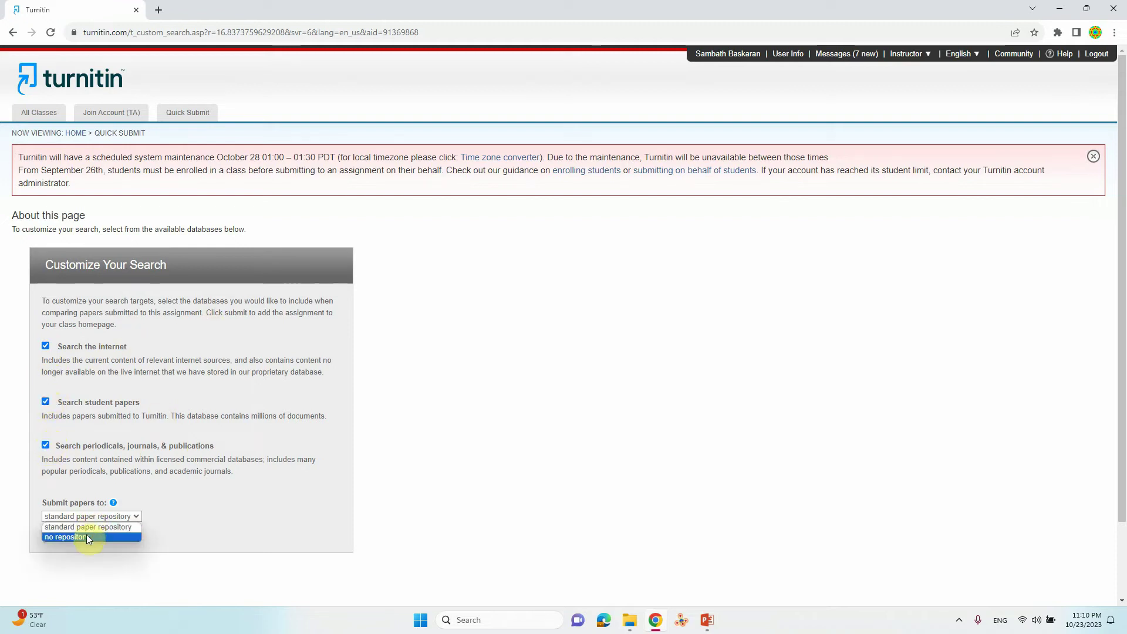
click(86, 534)
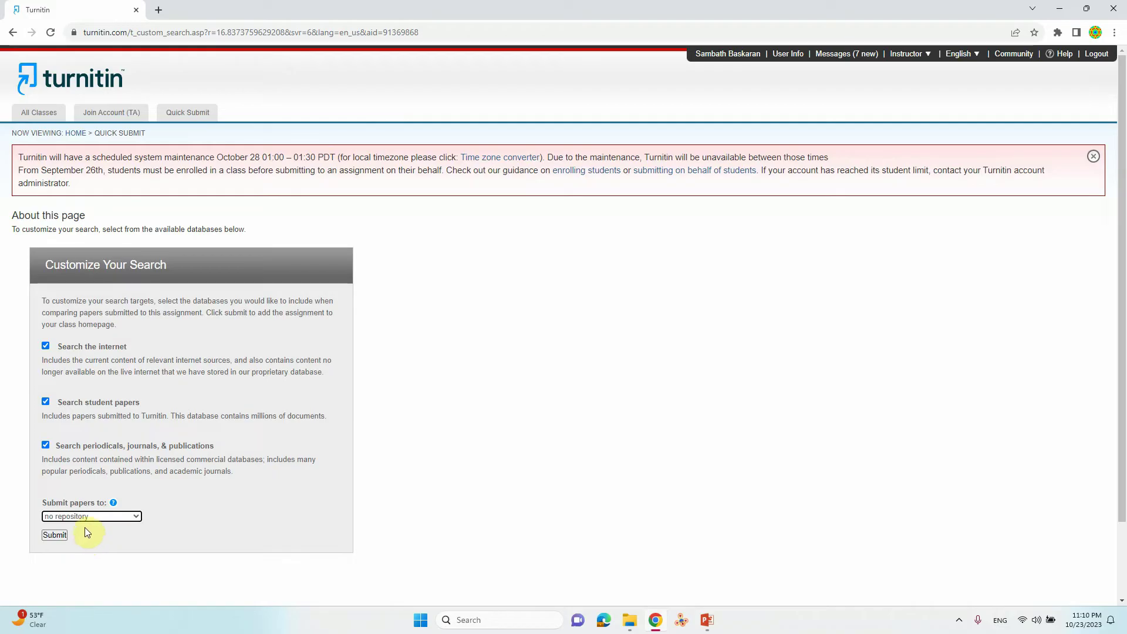
- Open the single file upload form and fill in the author's first and last name
click(58, 534)
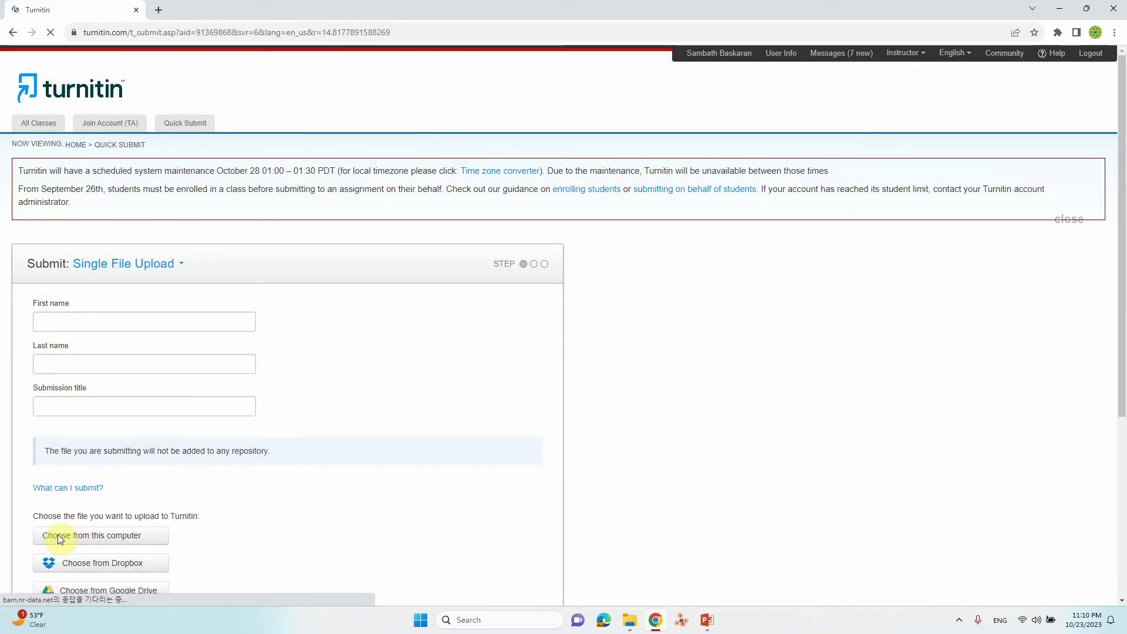
click(48, 319)
text(ABC)
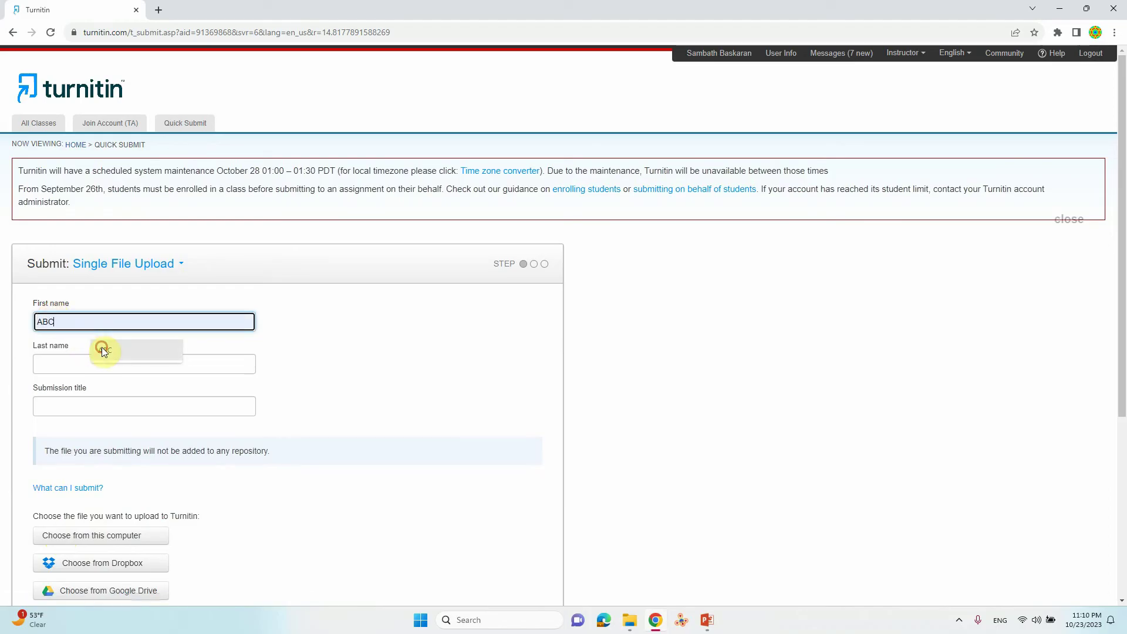
click(103, 351)
click(76, 366)
click(96, 394)
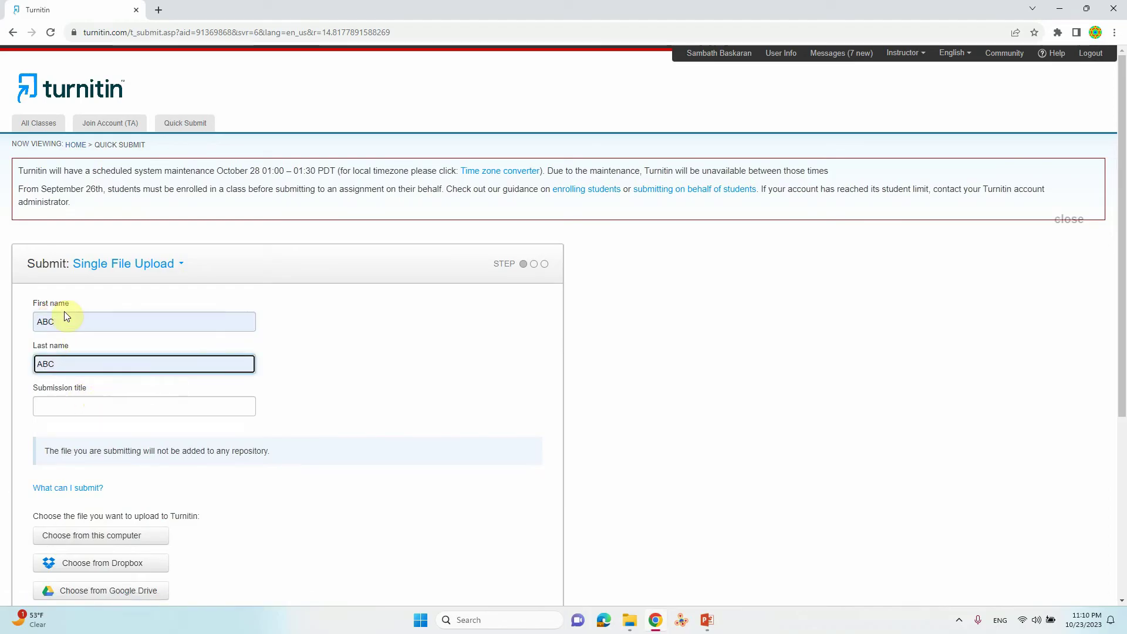
- Enter the submission title and correct its spelling and capitalization to Manuscript-PhoRu-X1
click(59, 406)
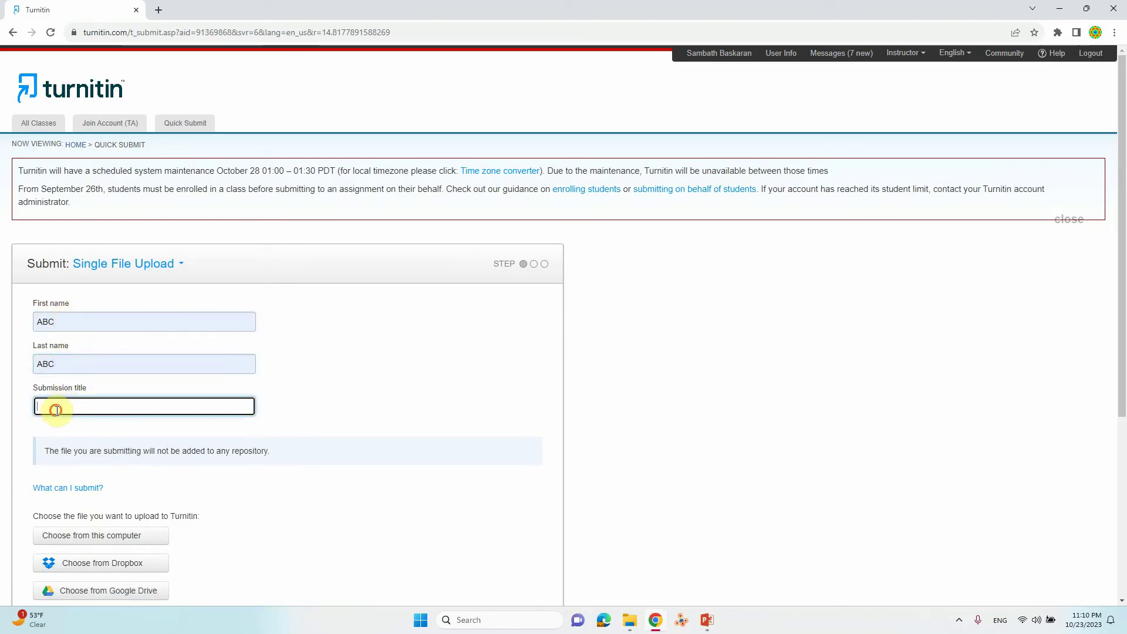
text(manescrip-PhoRu)
click(55, 406)
key(BackSpace)
text(u-X1)
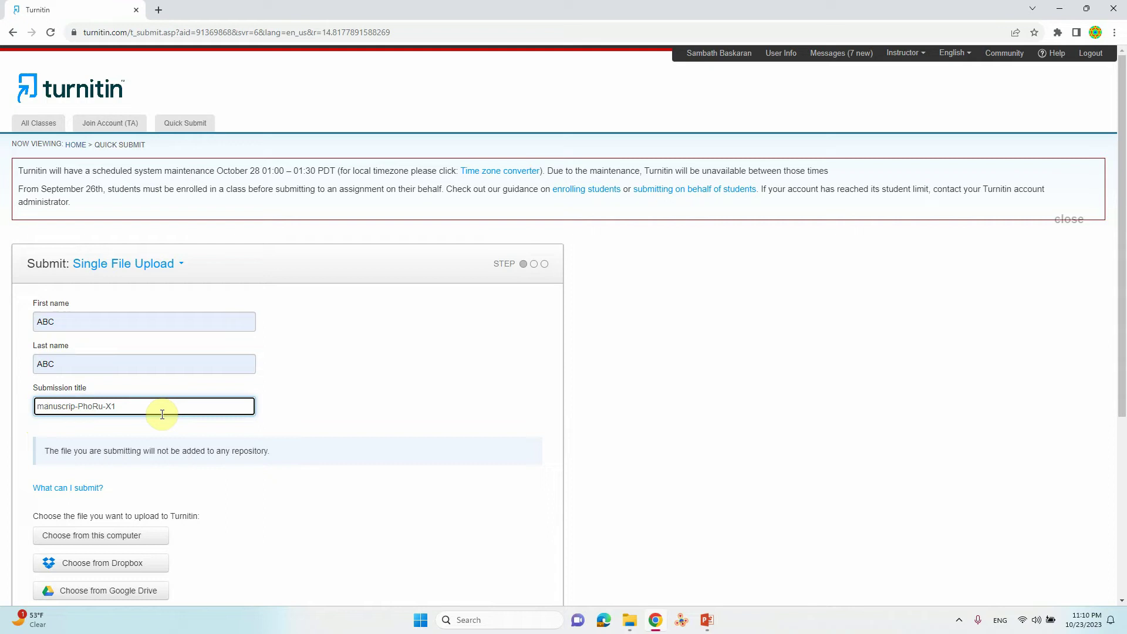
text(t)
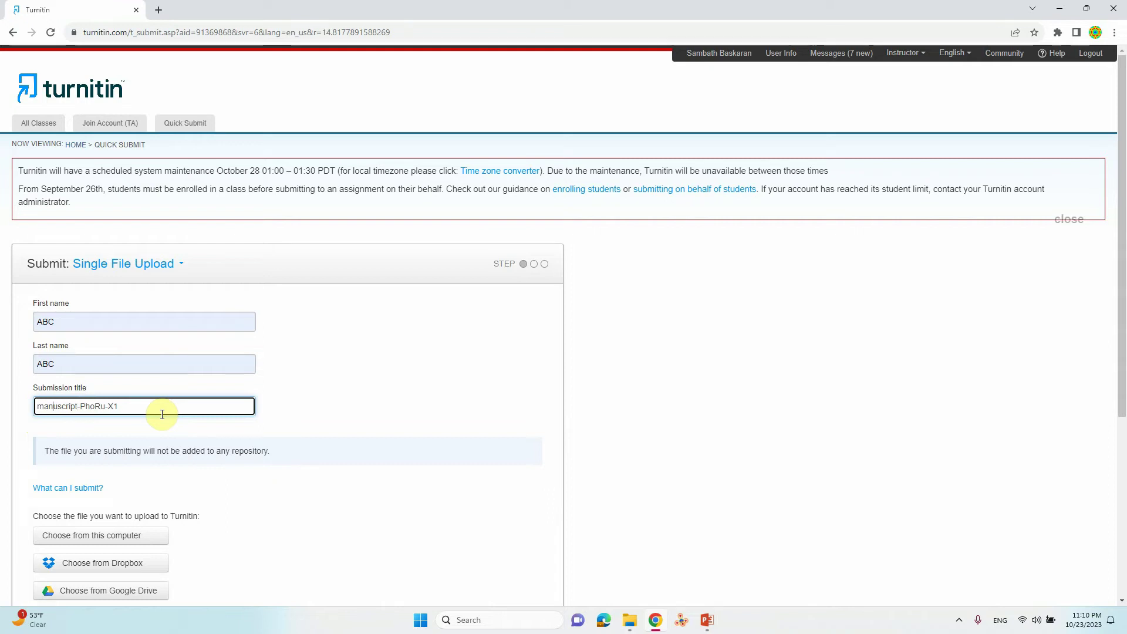
key(Home)
key(Delete)
text(M)
click(349, 381)
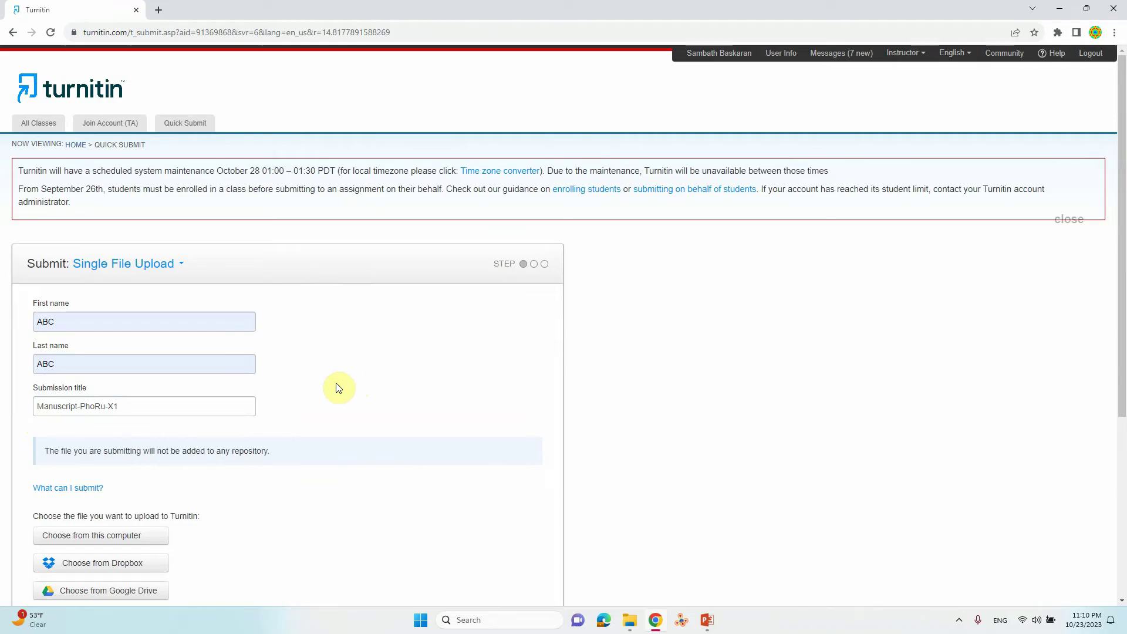
scroll(284, 393, down, 2)
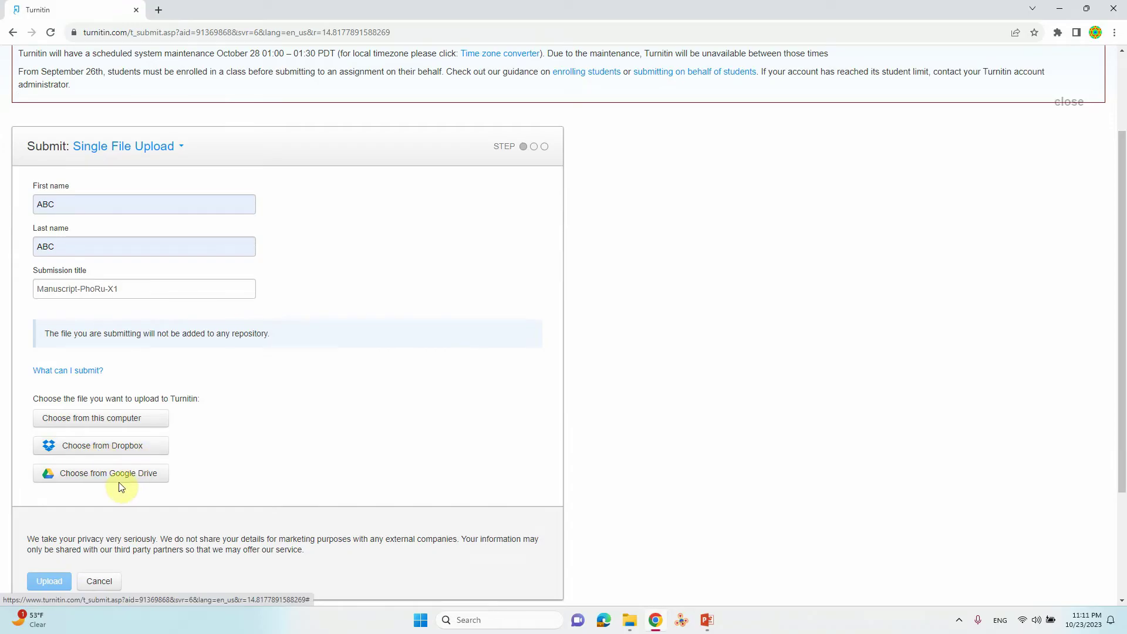
- Choose Manuscript_PhoRu_X1.pdf from this computer and upload it
click(97, 422)
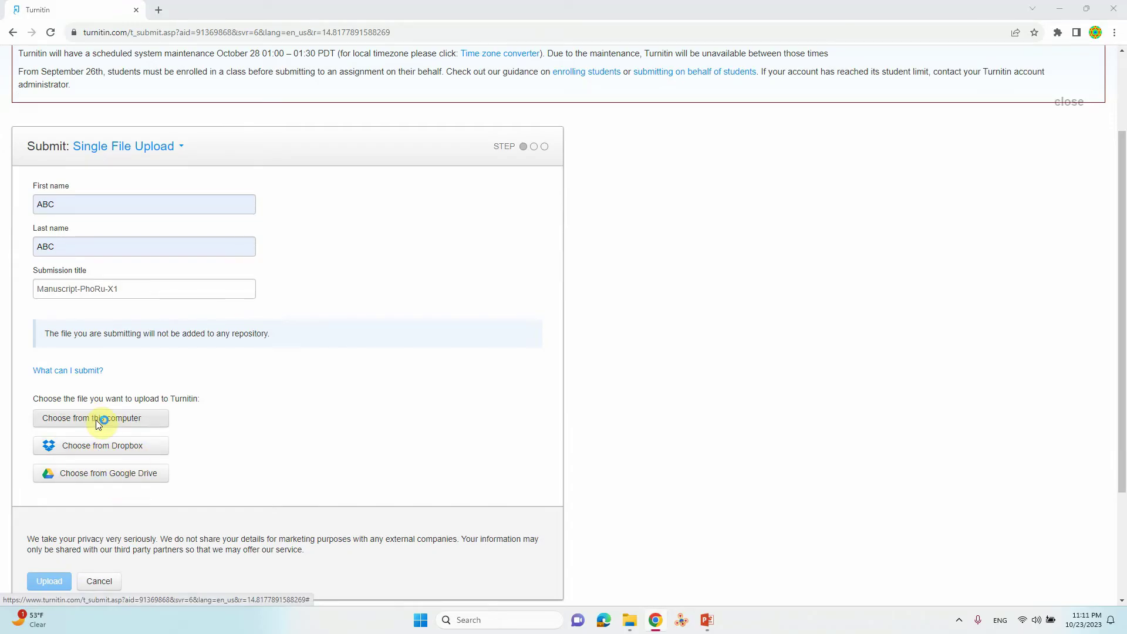
click(173, 131)
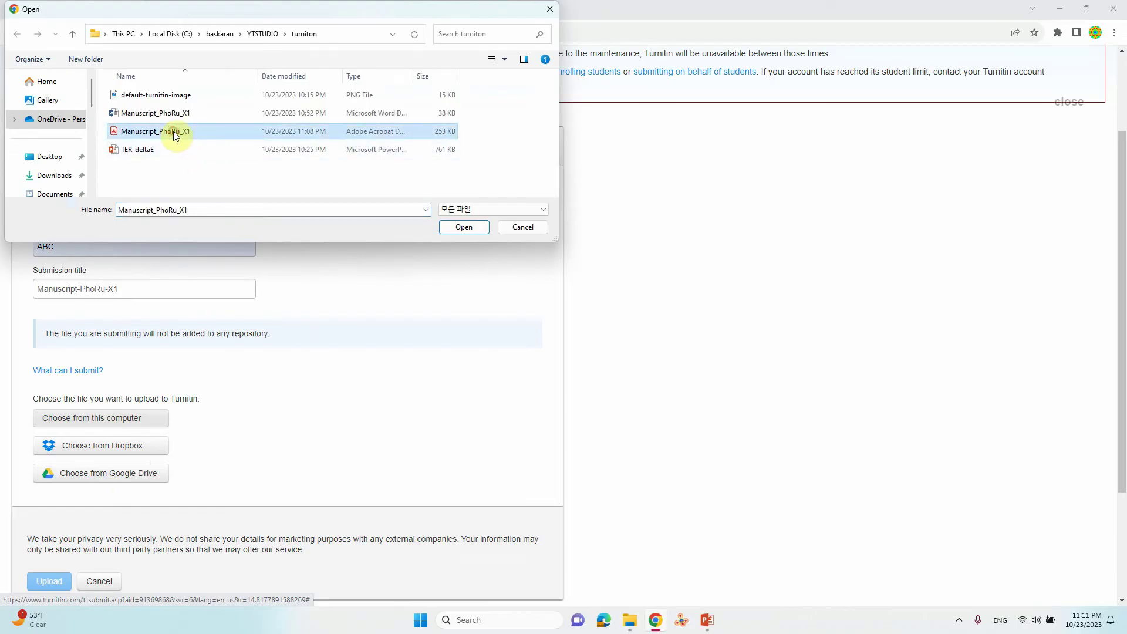
click(465, 227)
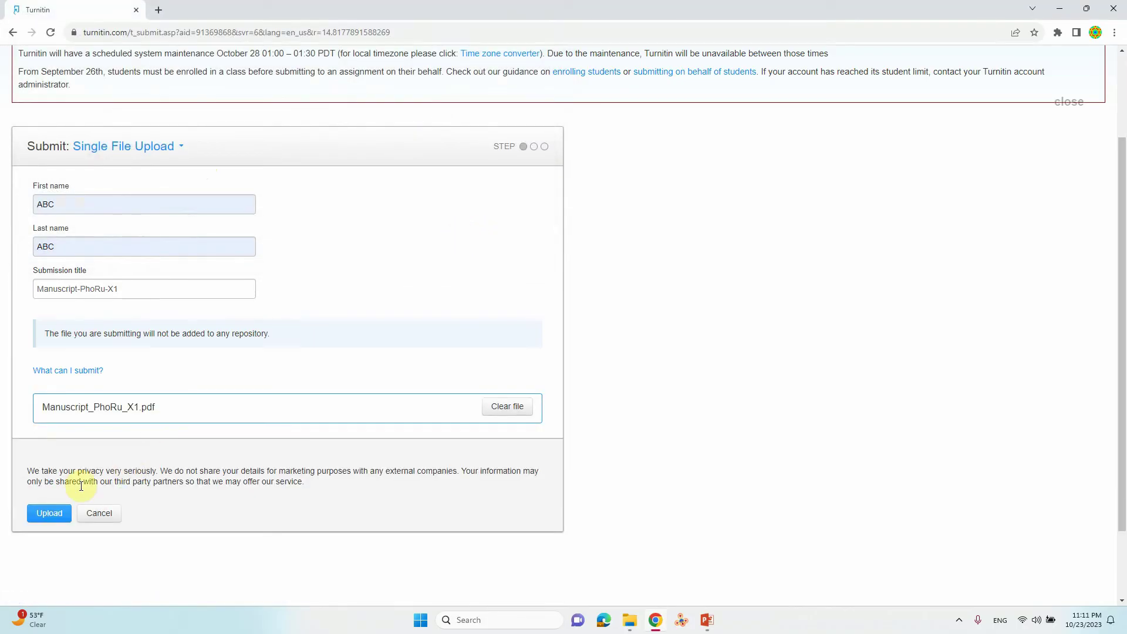
click(50, 513)
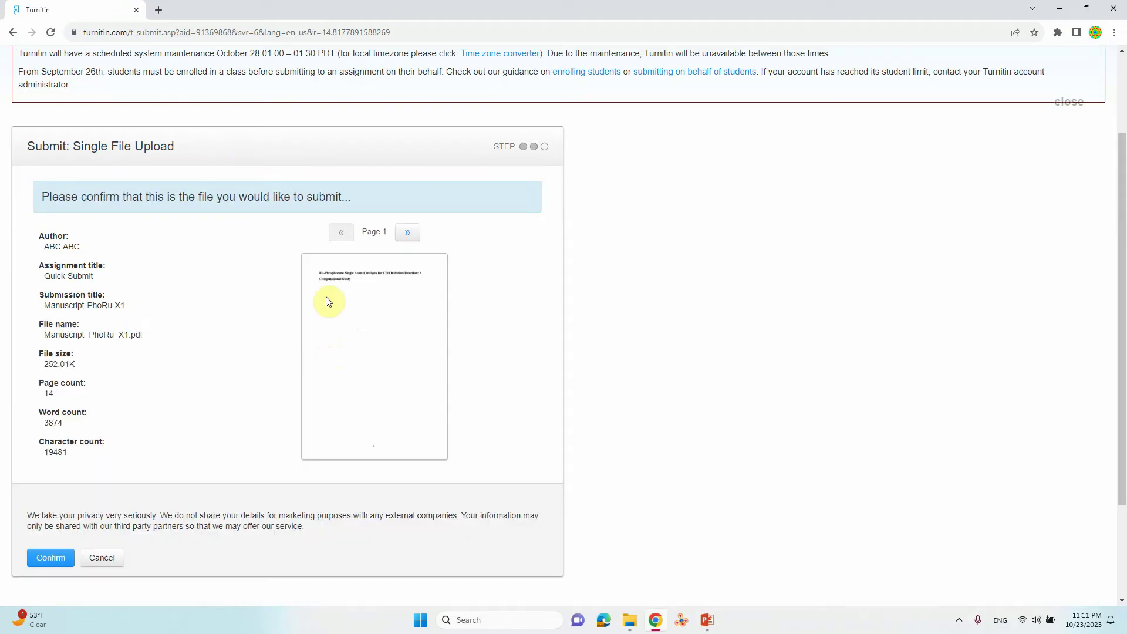
- Confirm the 14-page, 3874-word submission and go to the assignment inbox
click(45, 557)
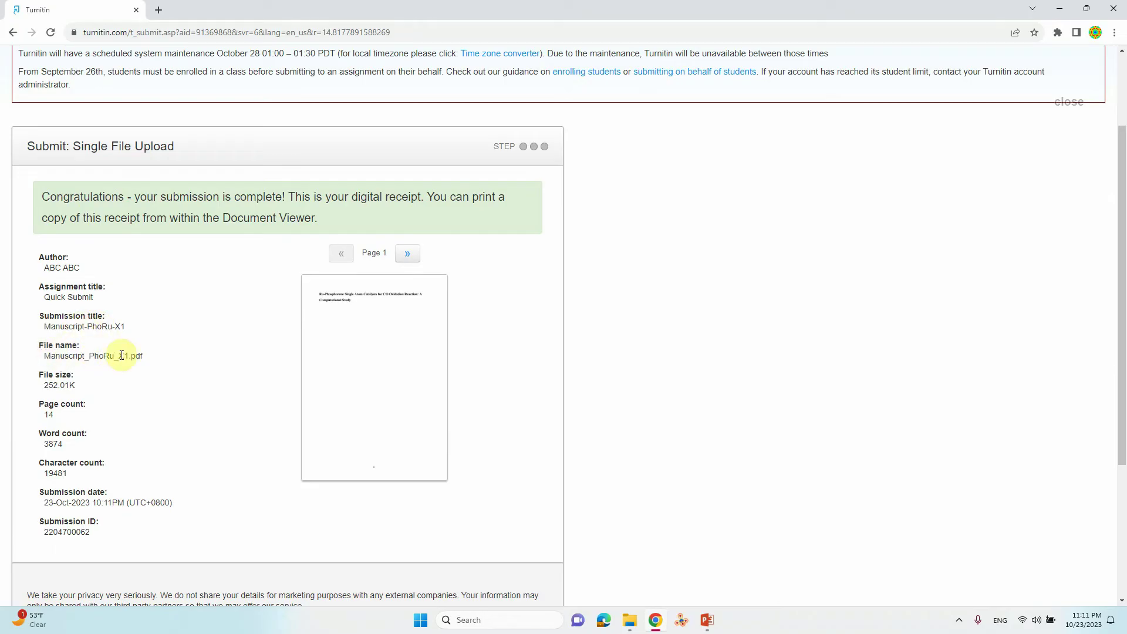
scroll(176, 385, down, 1)
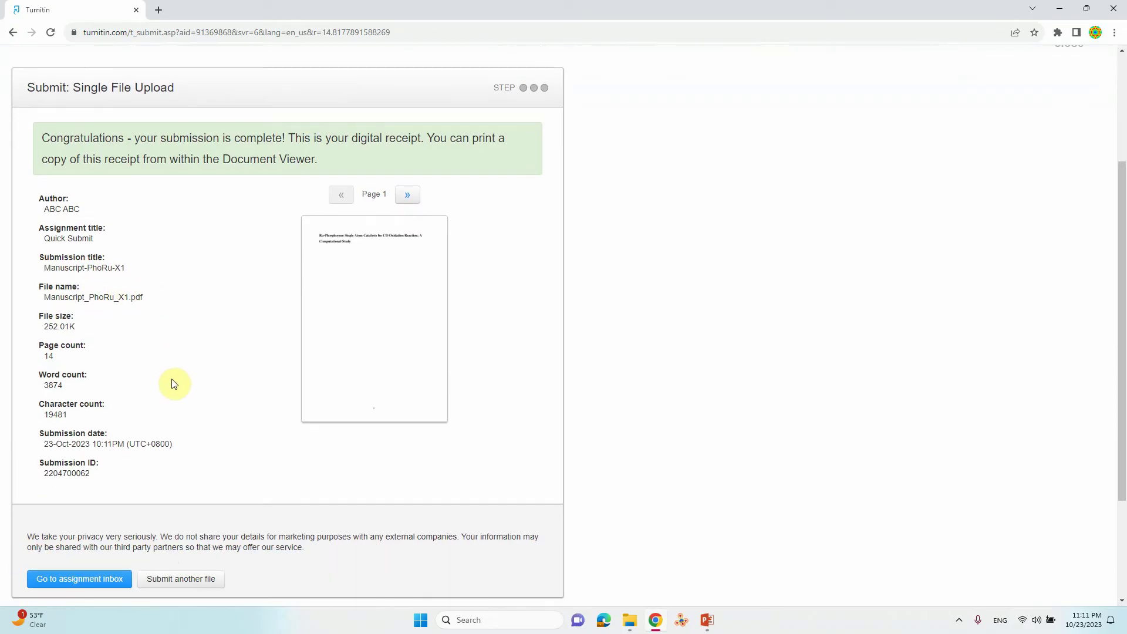
click(83, 580)
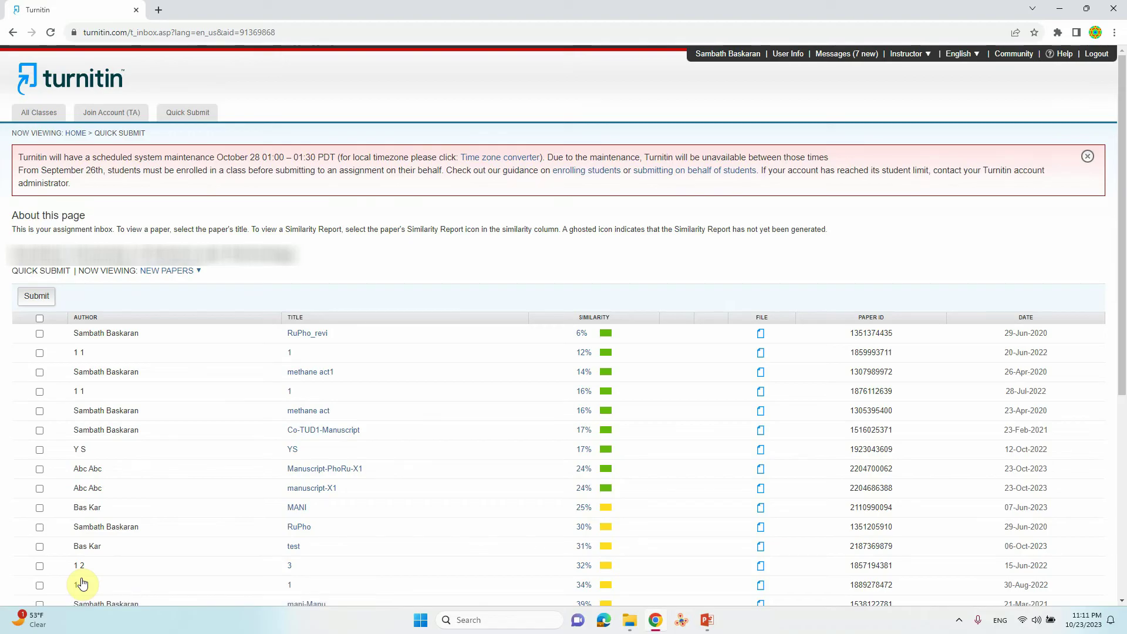
- Sort the Quick Submit inbox by DATE descending, newest papers first
click(1024, 321)
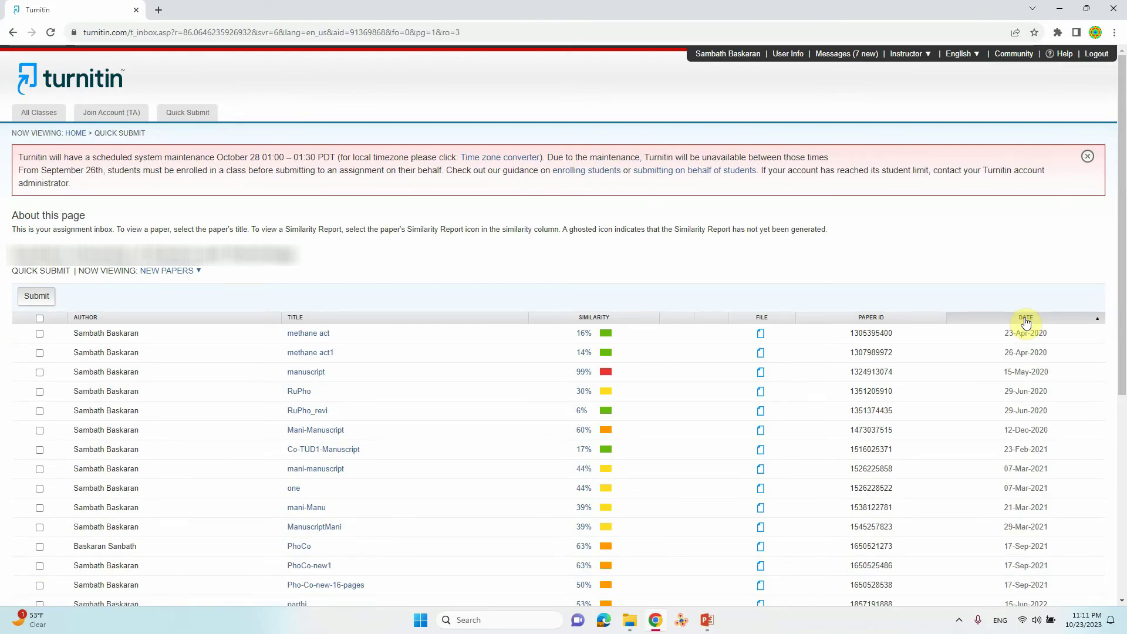
click(1025, 320)
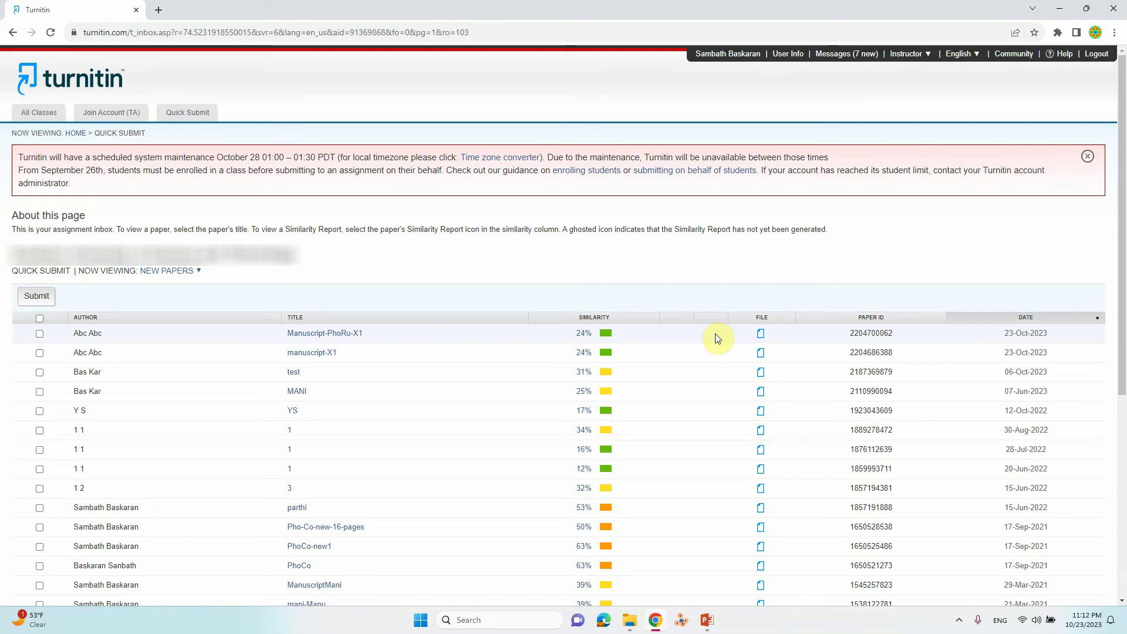
- Open Manuscript-PhoRu-X1's 24% similarity report full-screen and scroll through its highlighted matches
click(587, 334)
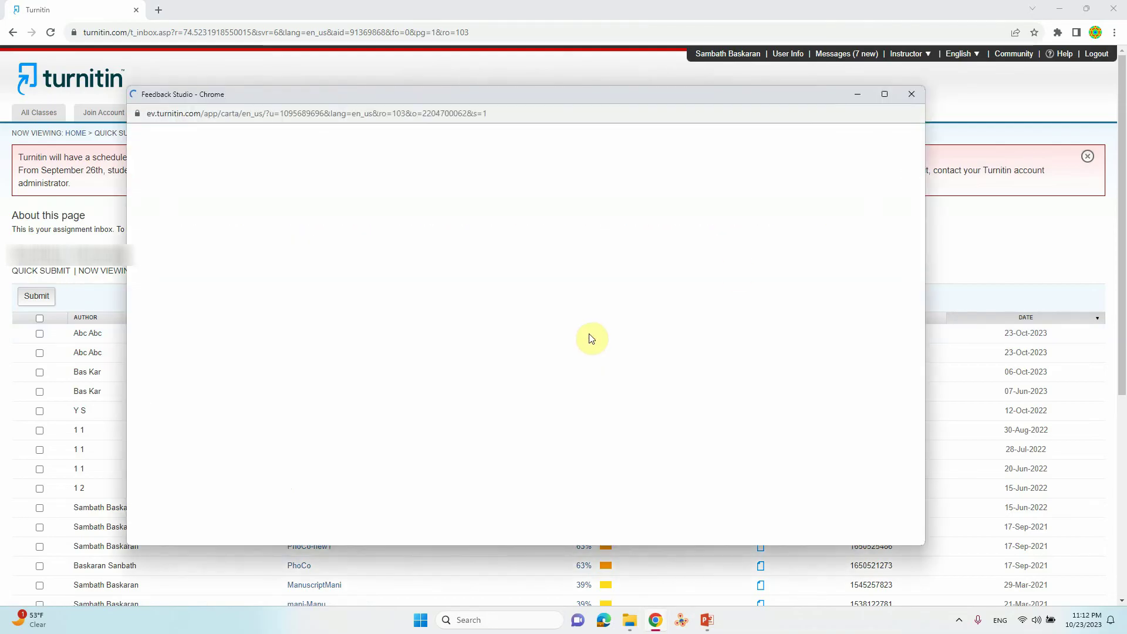
click(885, 95)
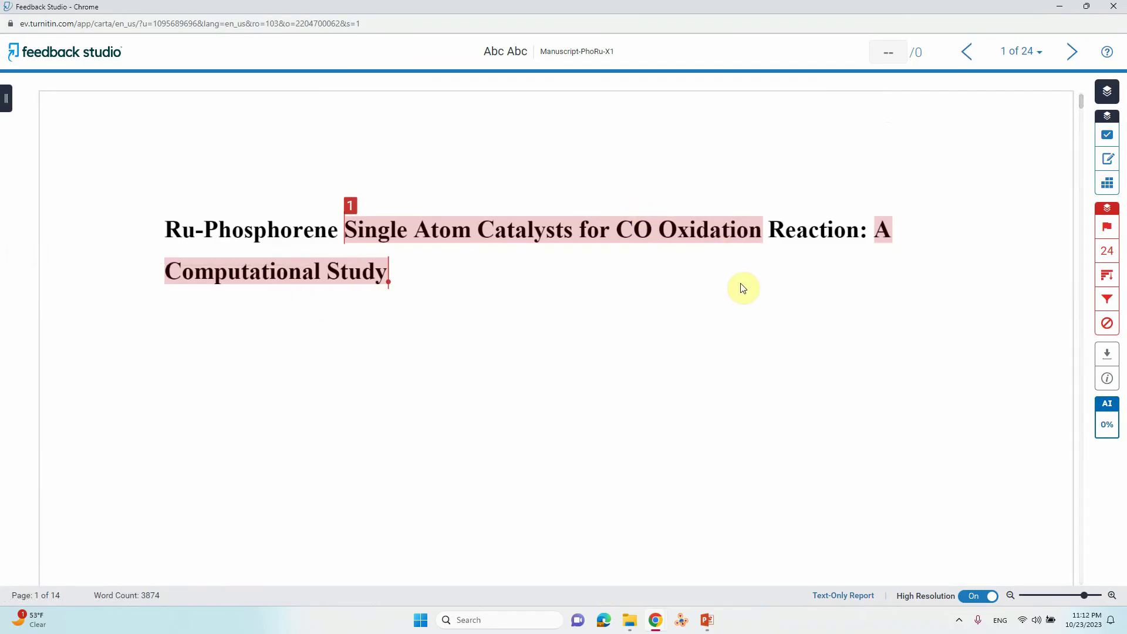
scroll(743, 288, down, 15)
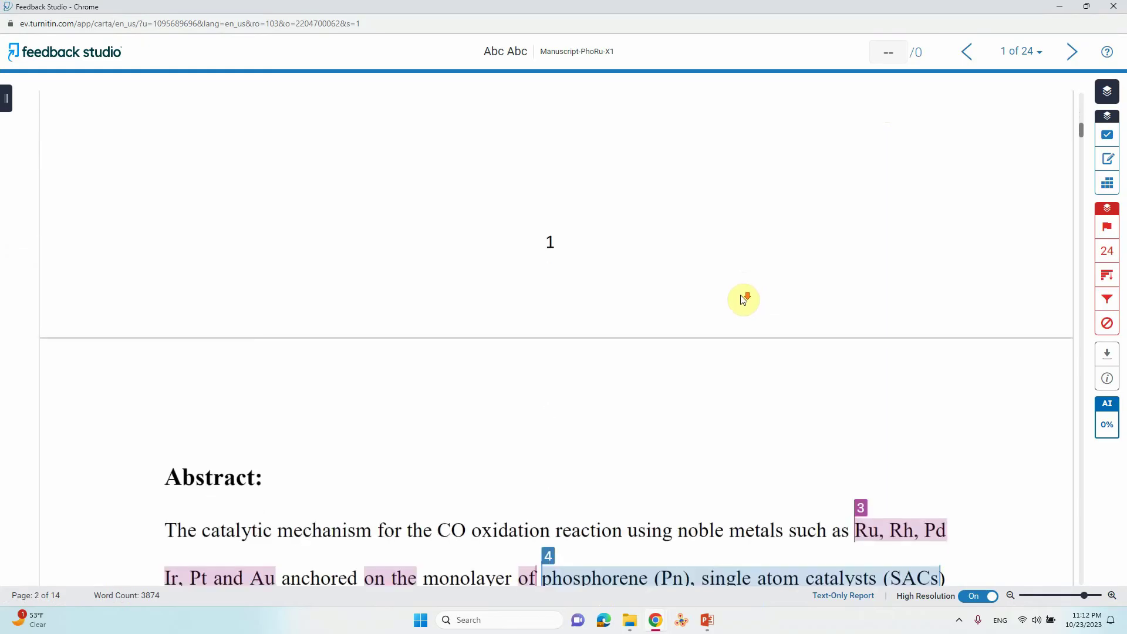
scroll(742, 299, down, 6)
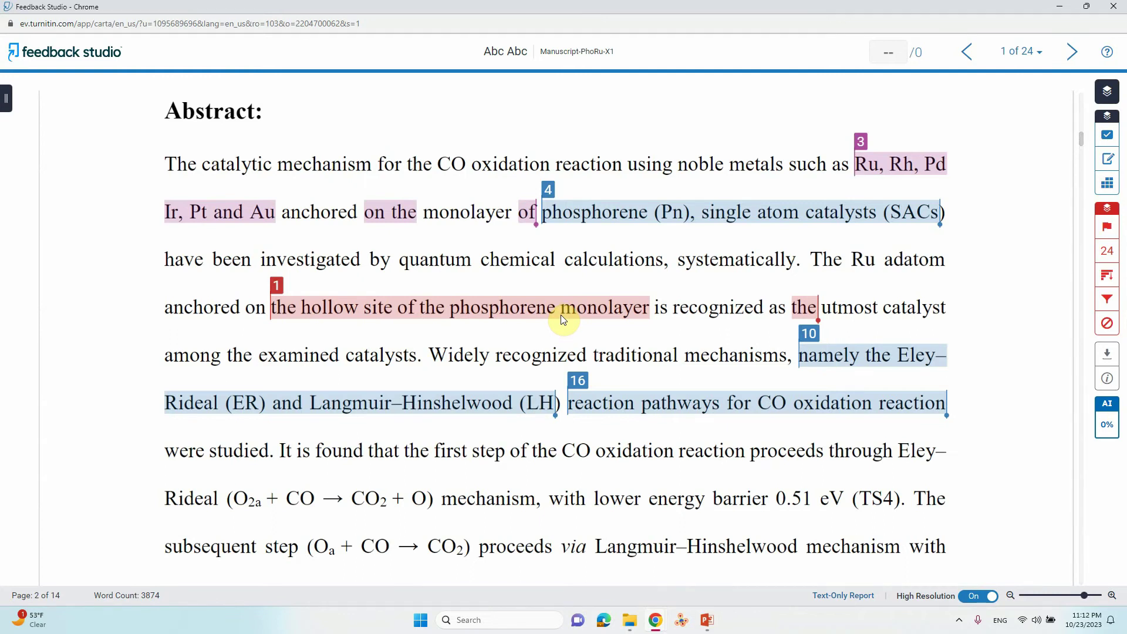
scroll(560, 310, down, 10)
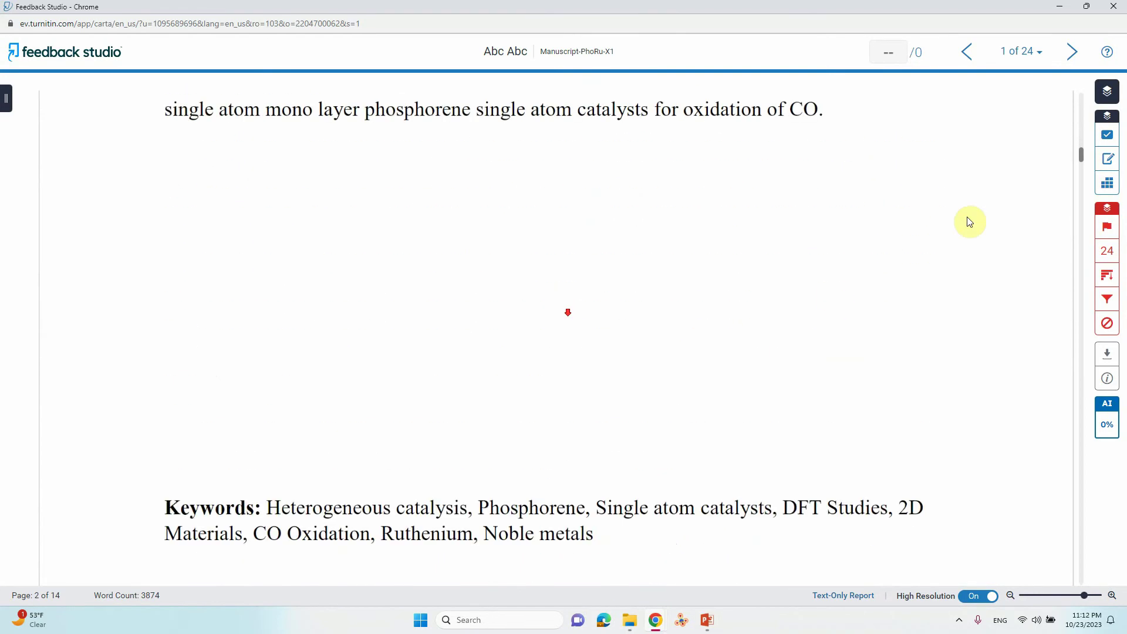
drag(1070, 160, 1064, 91)
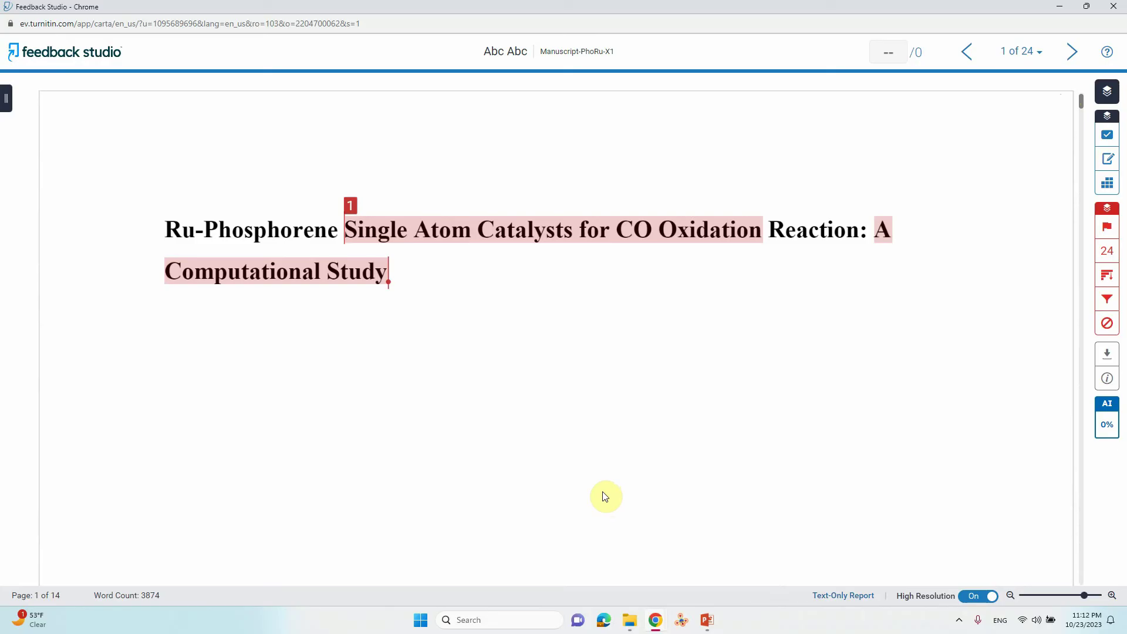
- Download the report's Current View as Manuscript-PhoRu-X1.pdf
click(1108, 355)
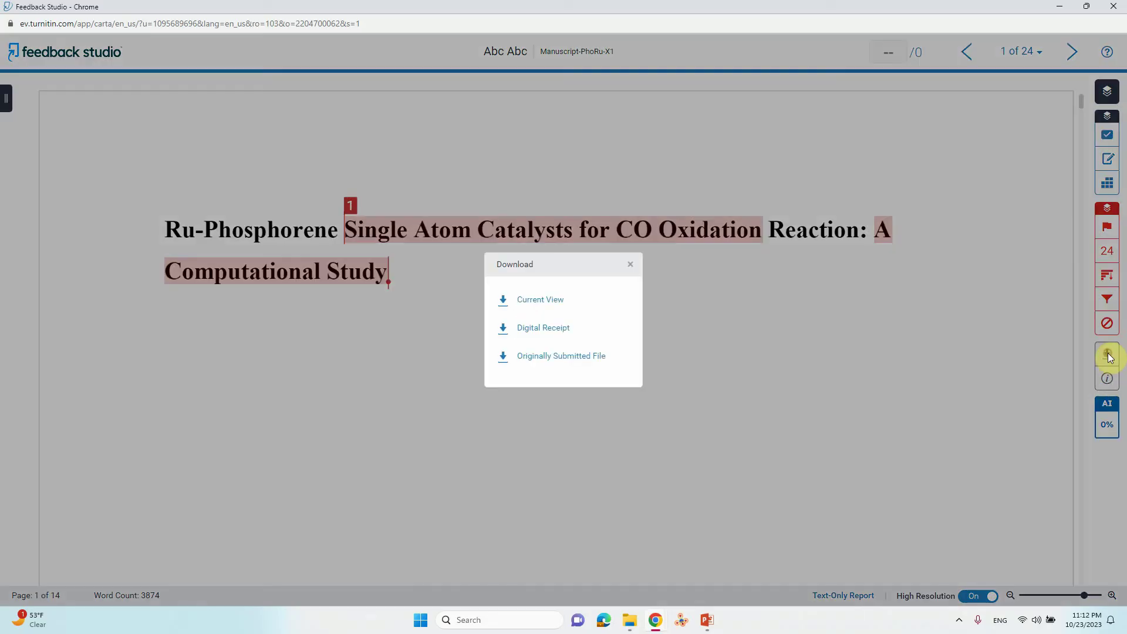
click(530, 303)
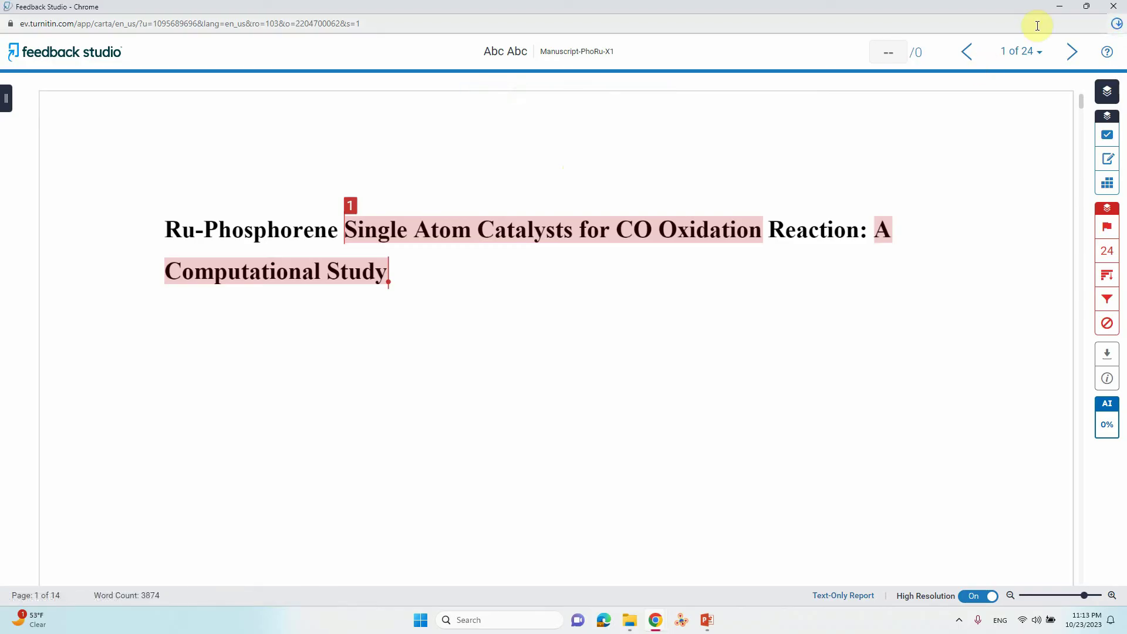
- Open the downloaded Manuscript-PhoRu-X1.pdf in Chrome's PDF viewer
click(1115, 25)
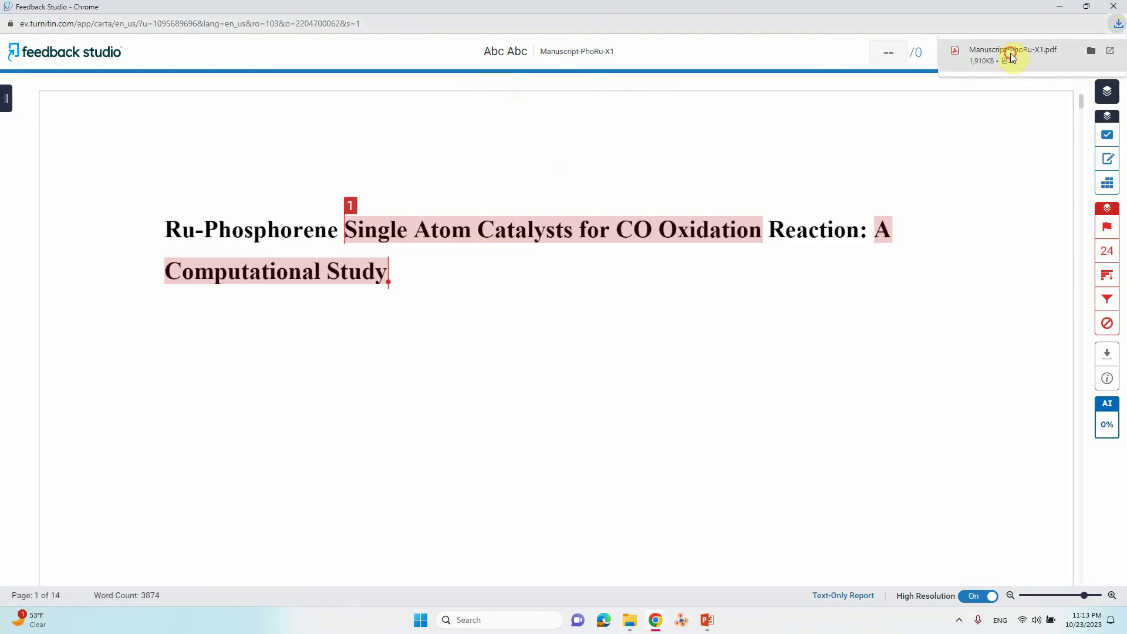
click(1010, 56)
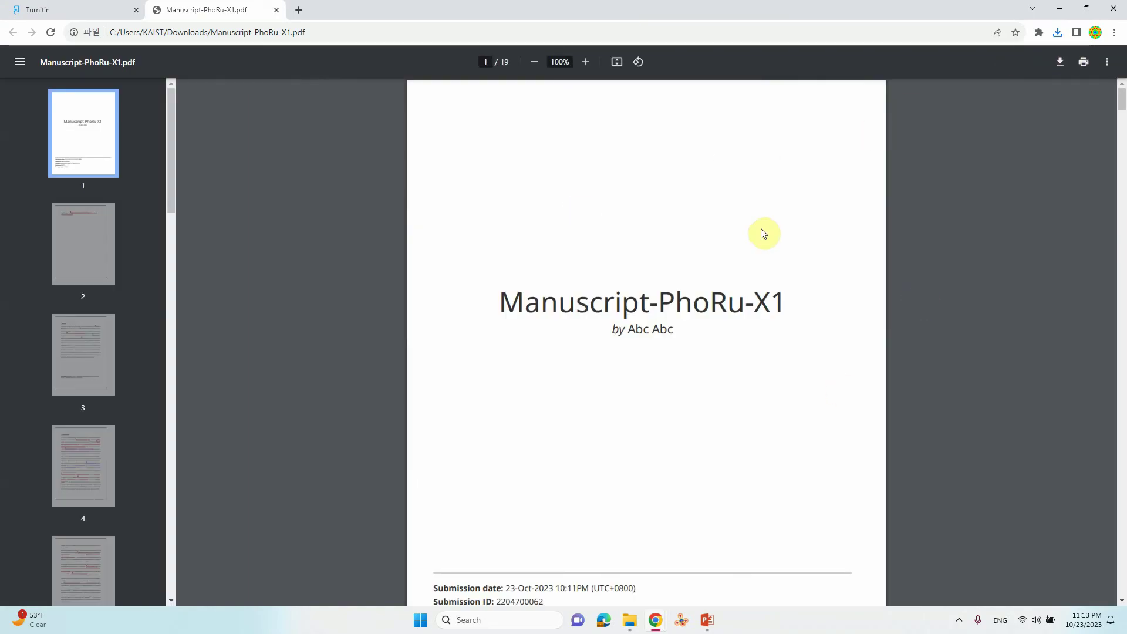
scroll(760, 231, down, 4)
scroll(747, 238, up, 4)
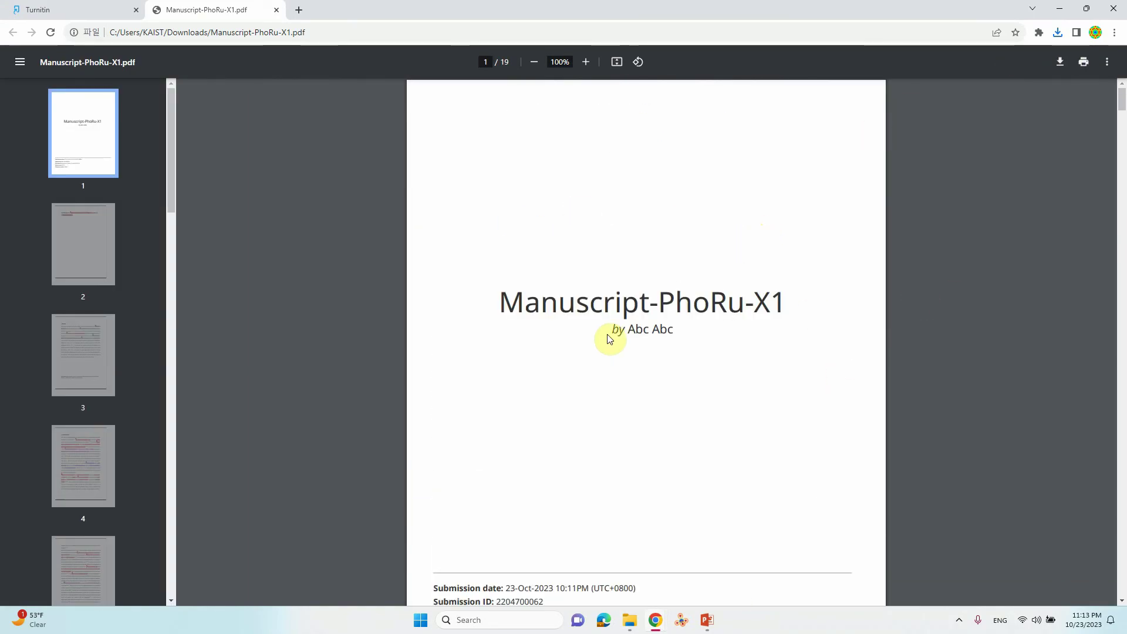
scroll(661, 309, down, 20)
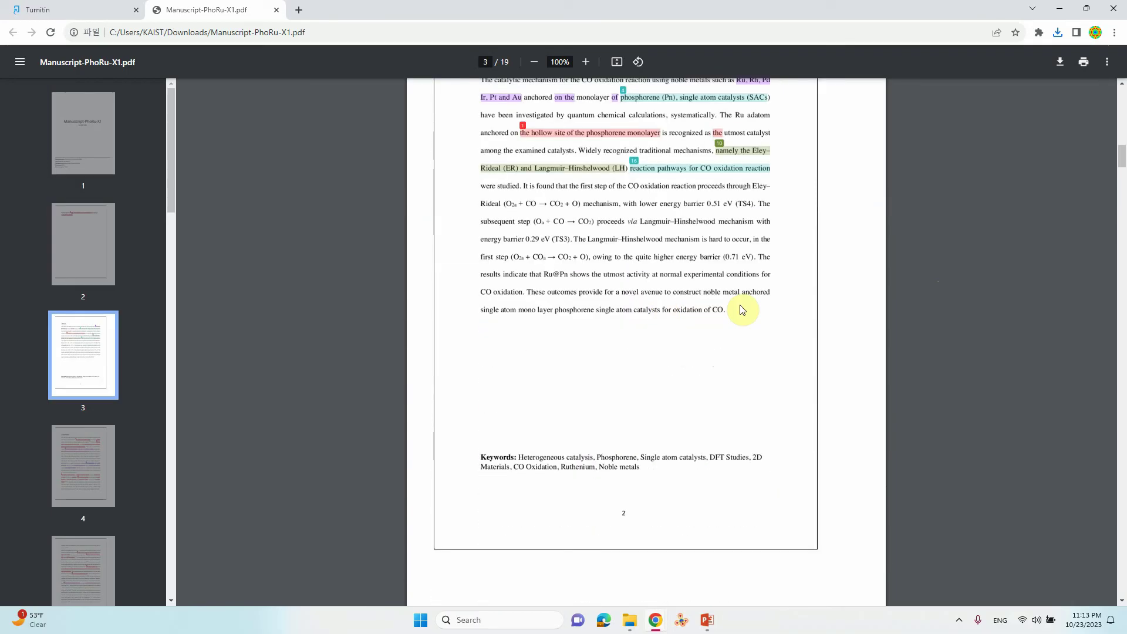
scroll(1081, 226, down, 8)
- Scroll to page 16's Originality Report showing 24% similarity and primary sources
drag(1121, 170, 1121, 586)
scroll(890, 230, up, 18)
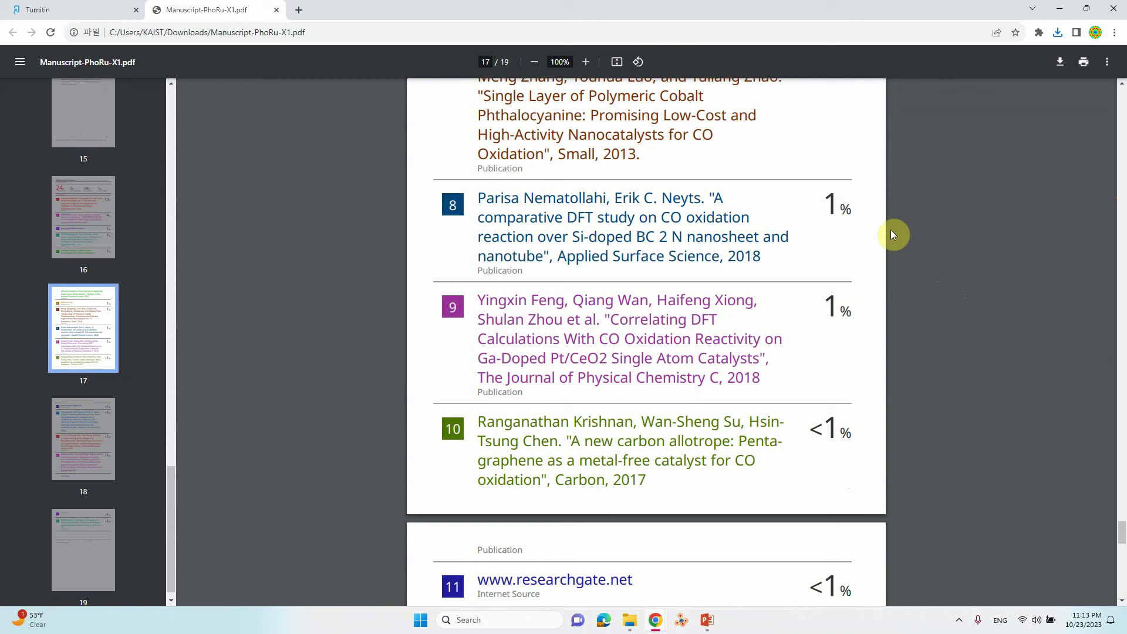
scroll(890, 230, up, 18)
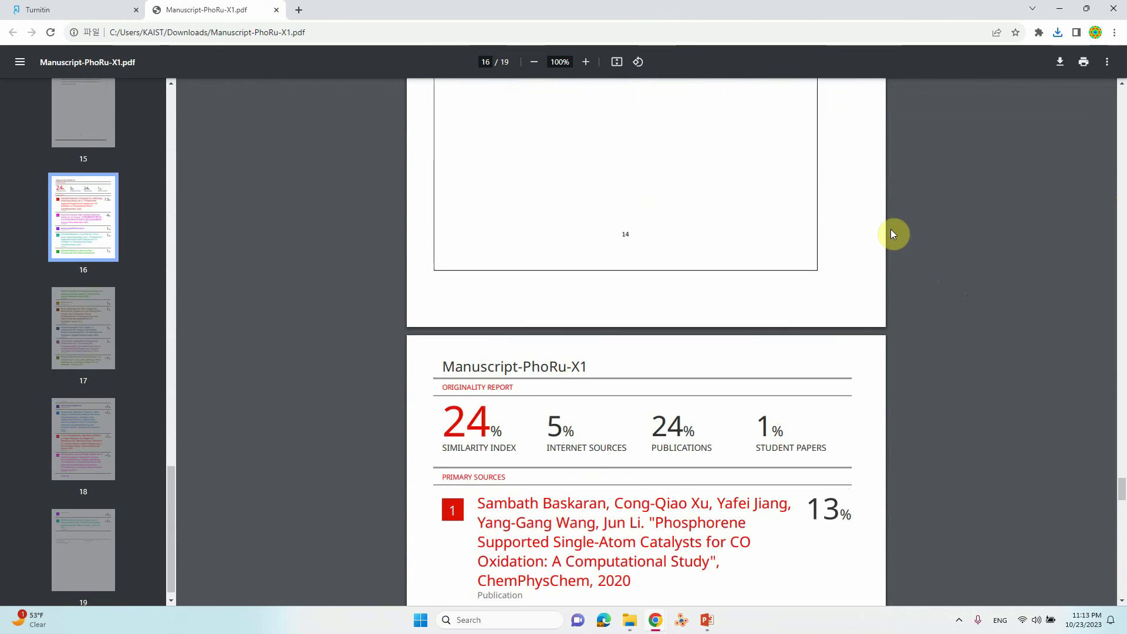
scroll(890, 233, down, 3)
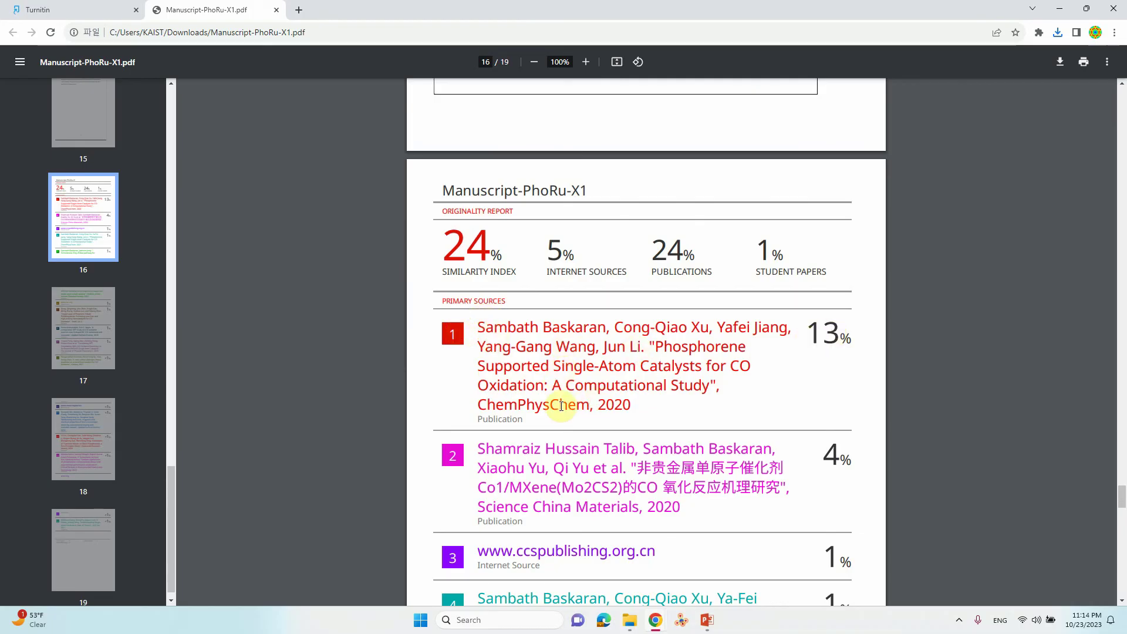
scroll(618, 409, down, 1)
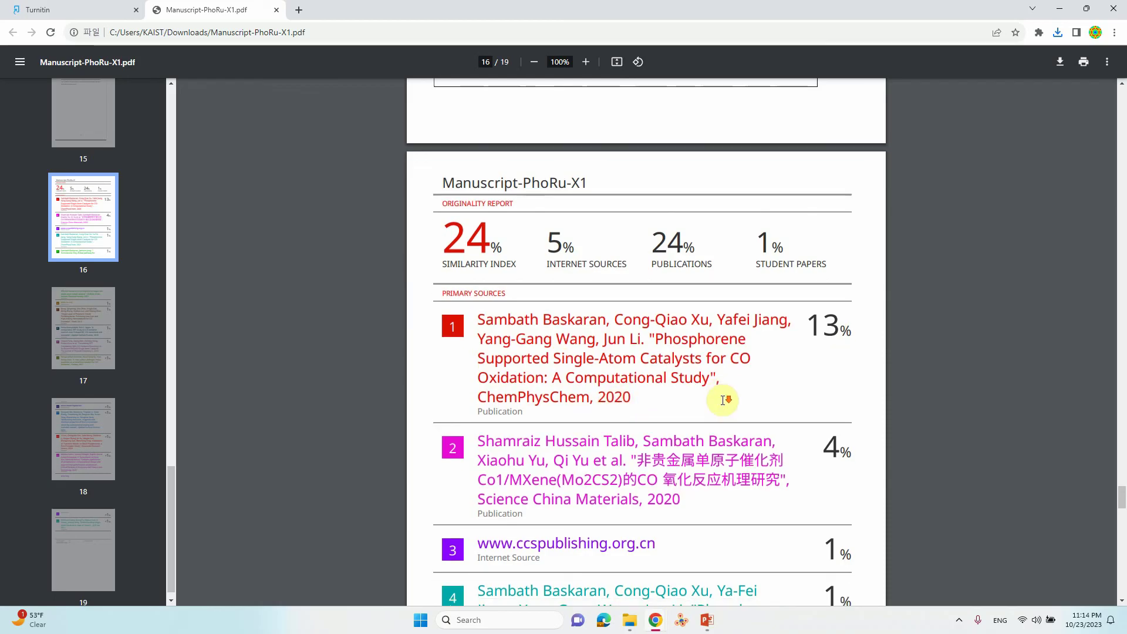
scroll(786, 404, down, 13)
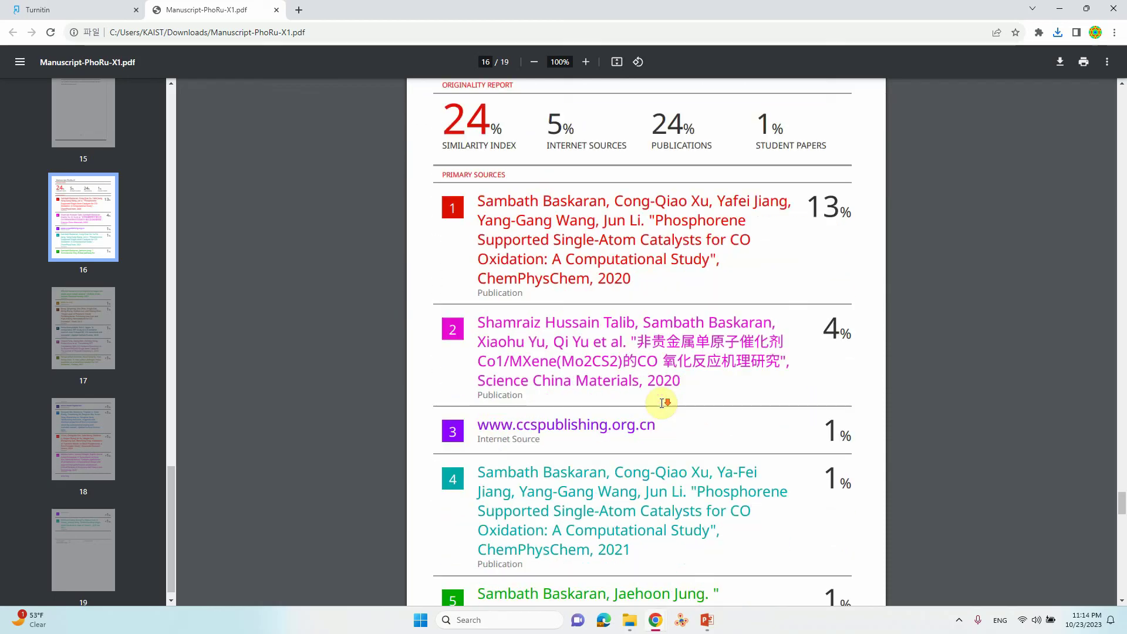
scroll(788, 407, up, 16)
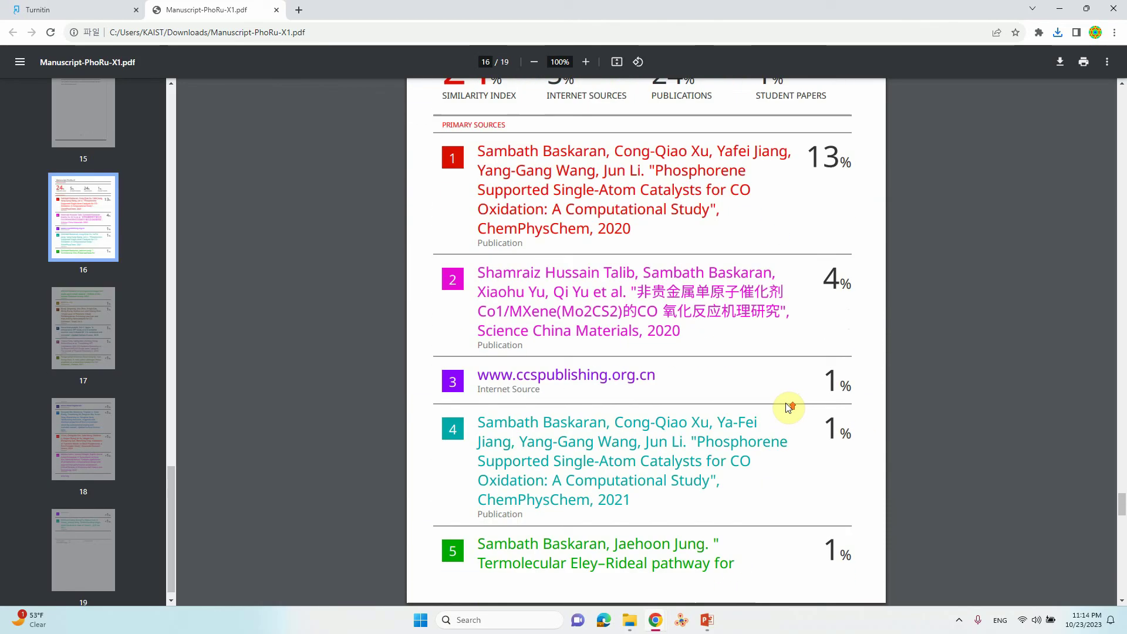
scroll(788, 406, down, 3)
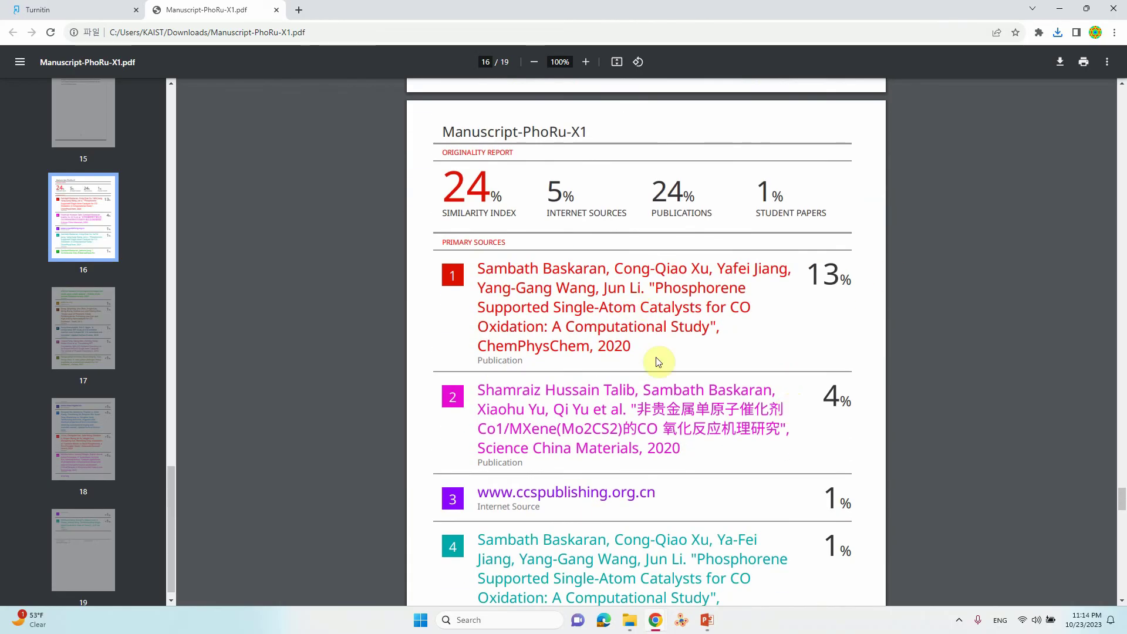